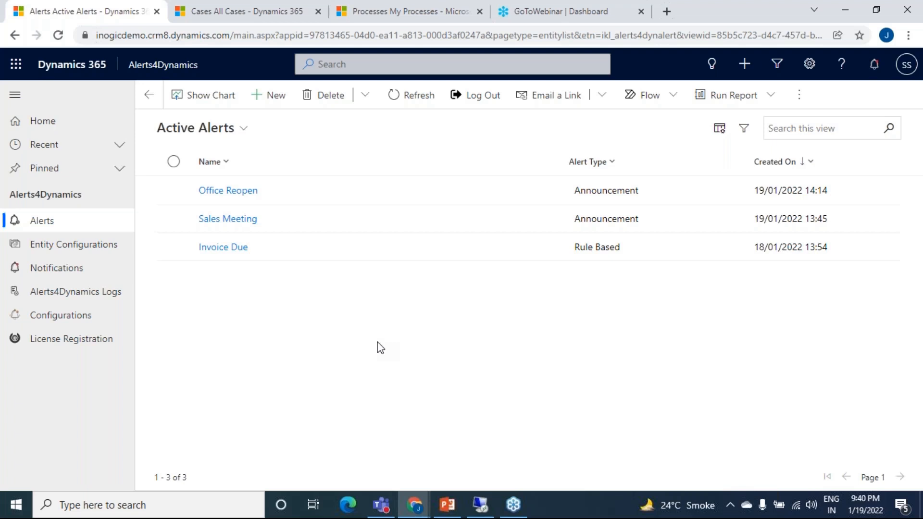
Step: Bring up the All Cases list in Sales Hub and check which account is signed in
{"action": "left_click", "coordinate": [259, 14]}
{"action": "scroll", "coordinate": [294, 270], "scroll_direction": "down", "scroll_amount": 4}
{"action": "scroll", "coordinate": [295, 270], "scroll_direction": "up", "scroll_amount": 4}
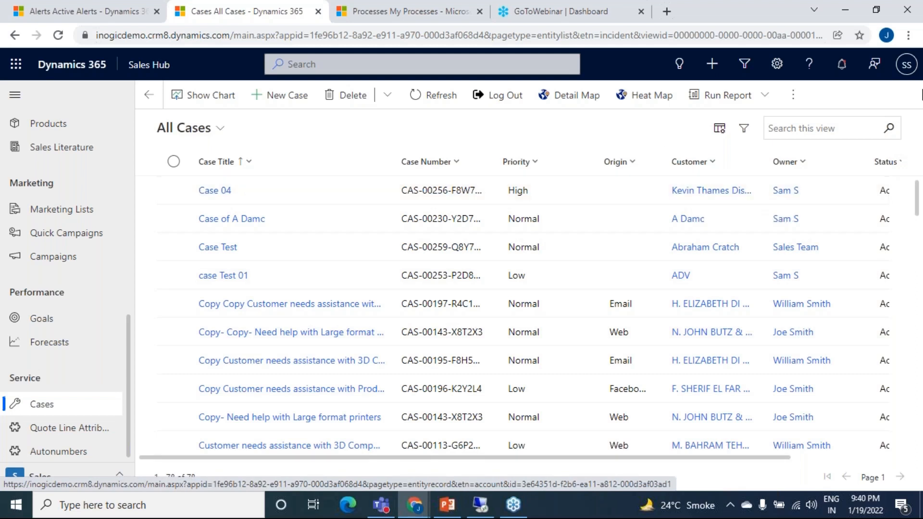
{"action": "left_click", "coordinate": [907, 64]}
{"action": "left_click", "coordinate": [672, 139]}
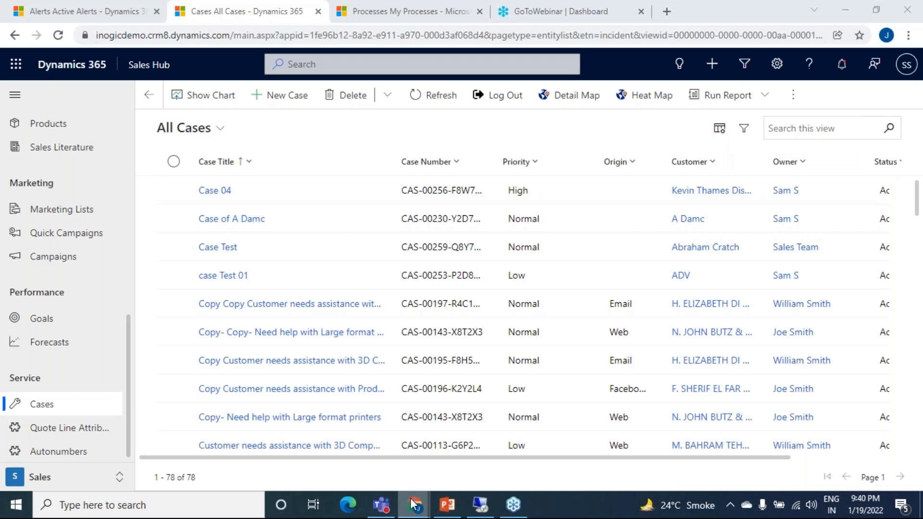
Step: Switch to the incognito browser window and check which account is signed in there
{"action": "mouse_move", "coordinate": [414, 504]}
{"action": "left_click", "coordinate": [464, 465]}
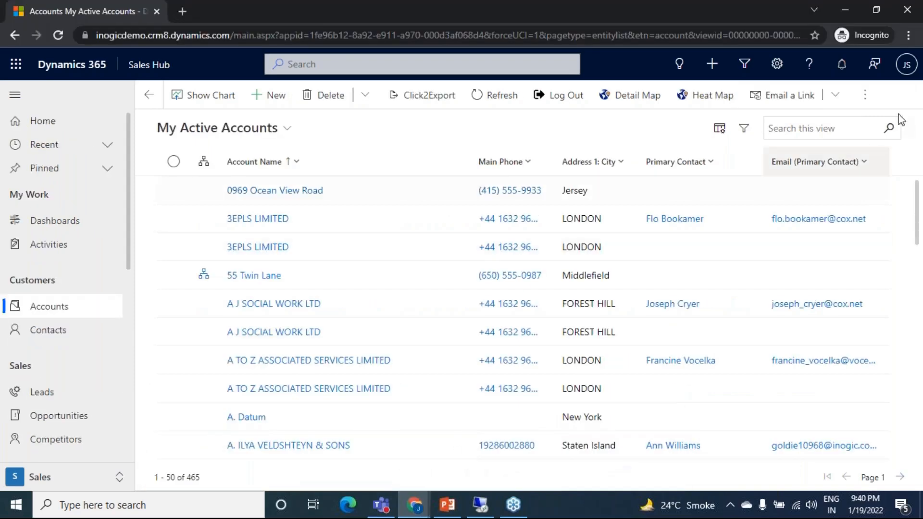
{"action": "left_click", "coordinate": [907, 65]}
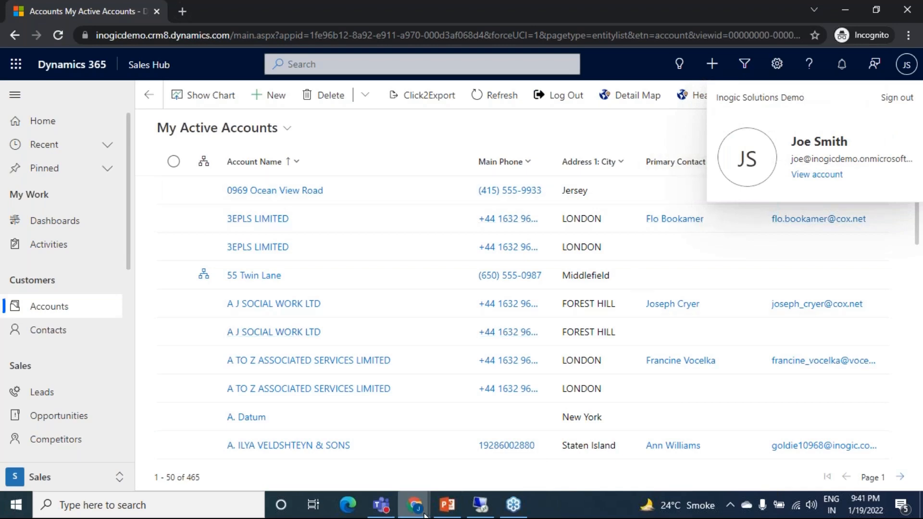
Step: Return to the window with the All Cases list and open the case "Issue with Plotters"
{"action": "mouse_move", "coordinate": [417, 504]}
{"action": "left_click", "coordinate": [241, 445]}
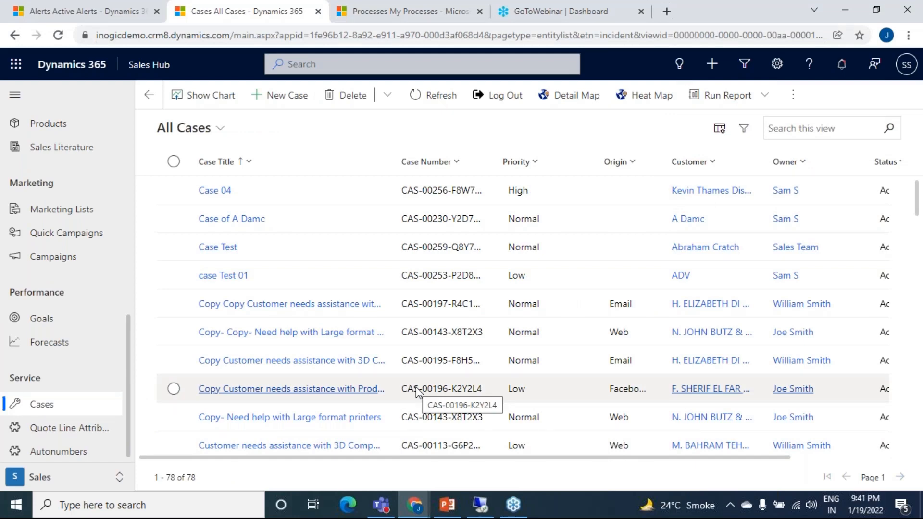
{"action": "scroll", "coordinate": [390, 375], "scroll_direction": "down", "scroll_amount": 15}
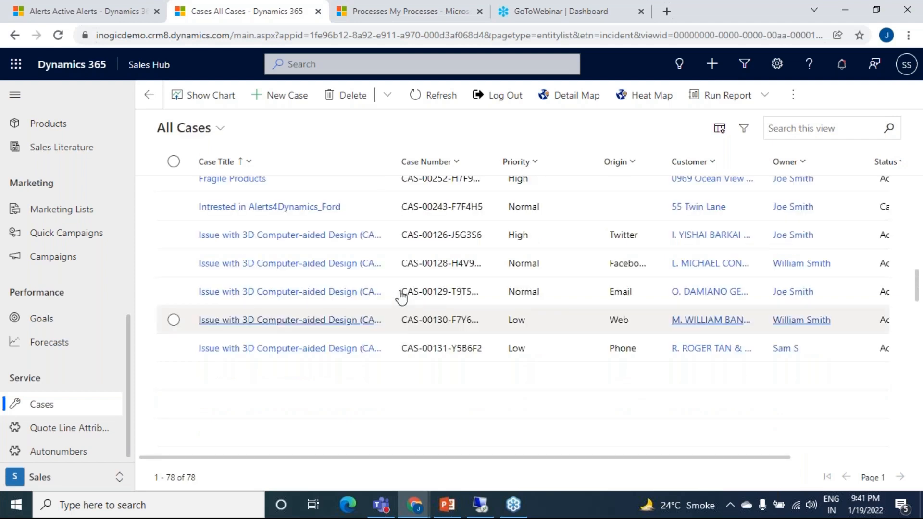
{"action": "scroll", "coordinate": [264, 423], "scroll_direction": "down", "scroll_amount": 2}
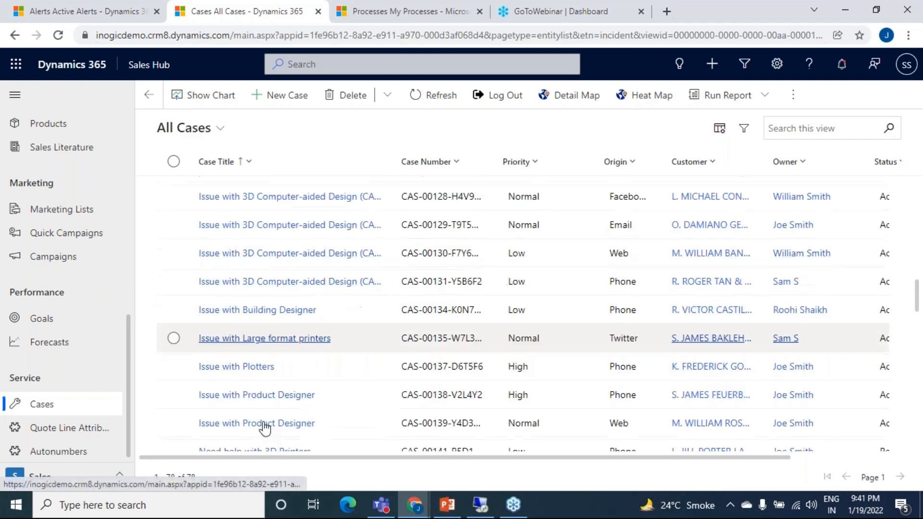
{"action": "left_click", "coordinate": [248, 367]}
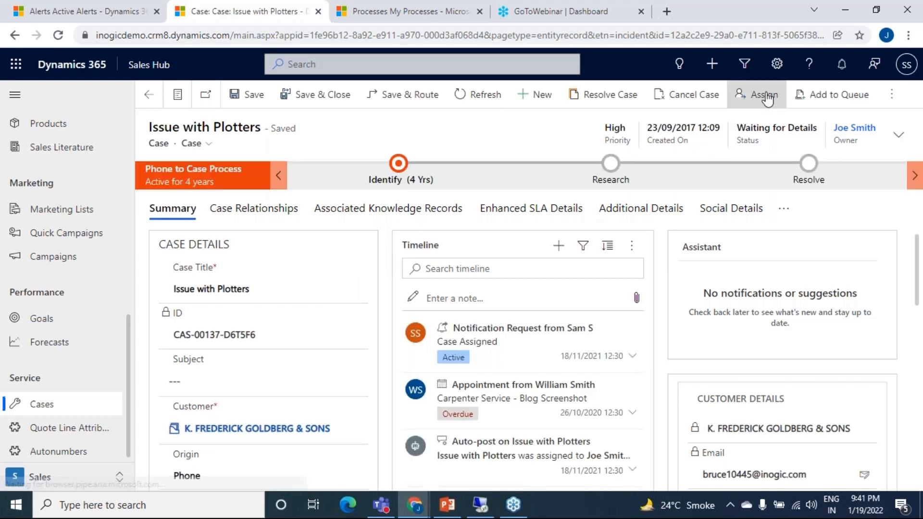
Step: Assign the "Issue with Plotters" case to the user who is signed in to the incognito window
{"action": "left_click", "coordinate": [757, 103]}
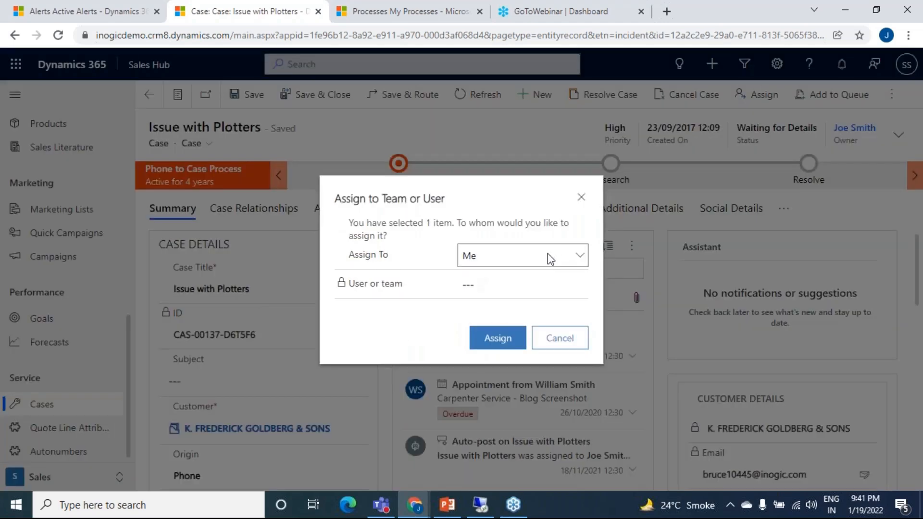
{"action": "left_click", "coordinate": [548, 254]}
{"action": "left_click", "coordinate": [517, 284]}
{"action": "left_click", "coordinate": [513, 282]}
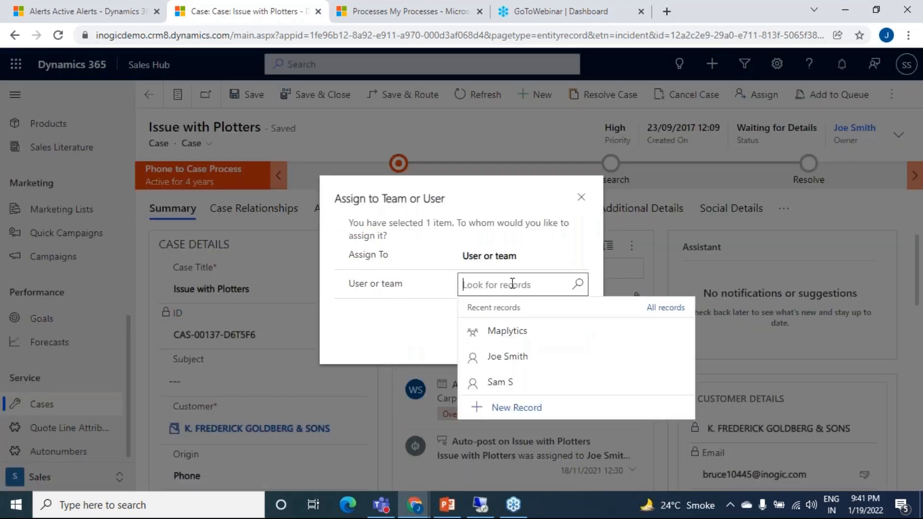
{"action": "left_click", "coordinate": [539, 362]}
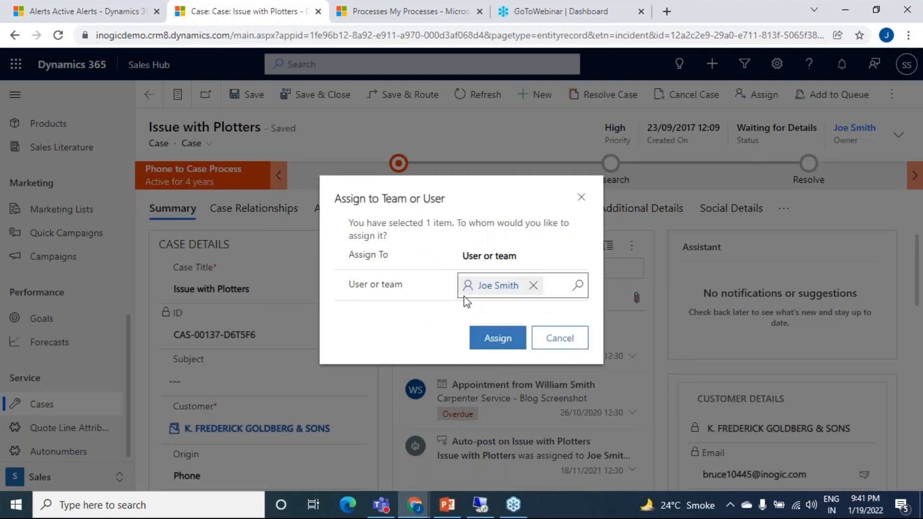
{"action": "left_click", "coordinate": [508, 345]}
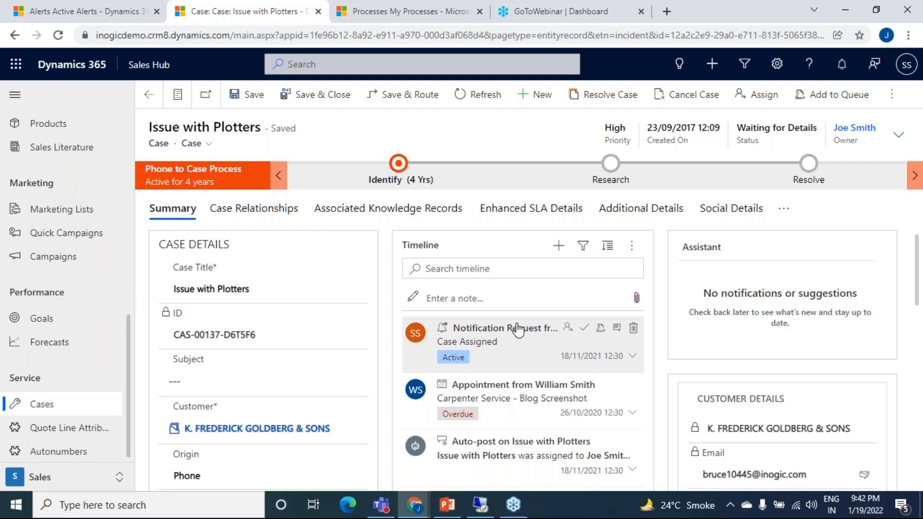
Step: Examine the Case Assigned workflow's start conditions and the properties of its Create Notification Request step, minimizing its window when done
{"action": "left_click", "coordinate": [418, 512]}
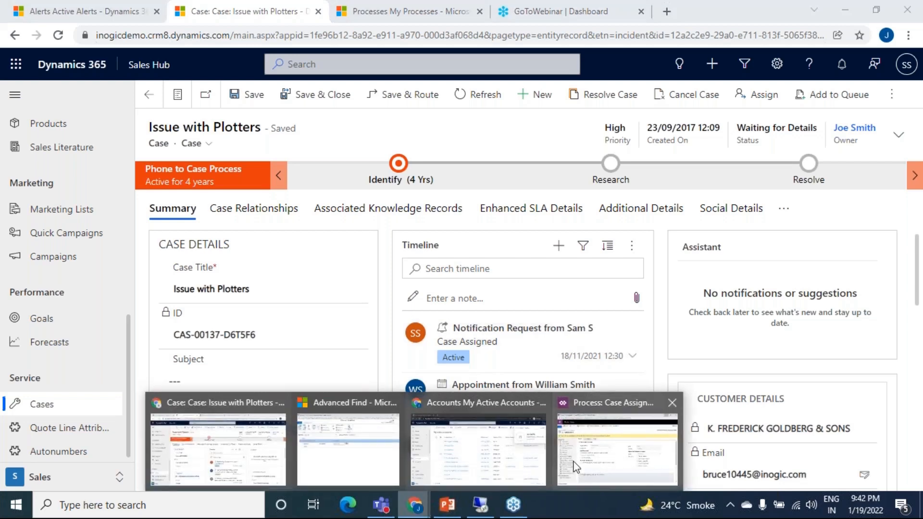
{"action": "left_click", "coordinate": [601, 458]}
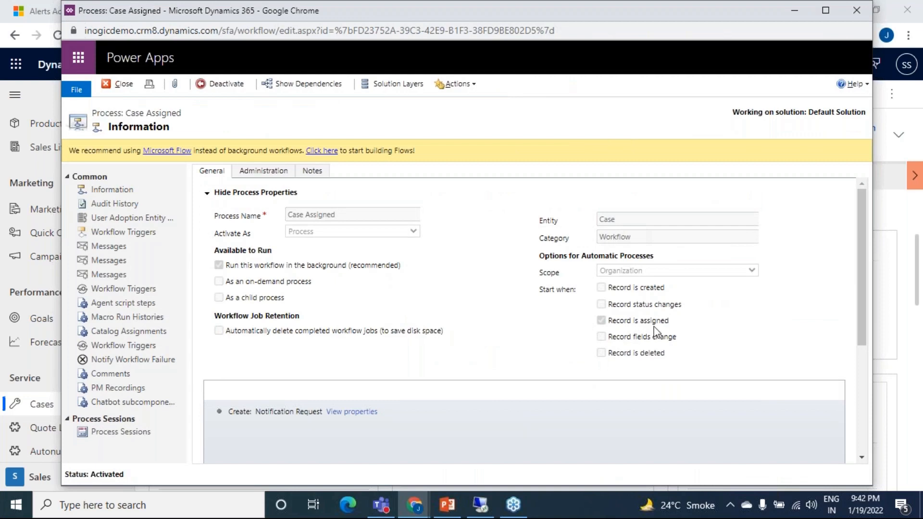
{"action": "scroll", "coordinate": [360, 276], "scroll_direction": "down", "scroll_amount": 2}
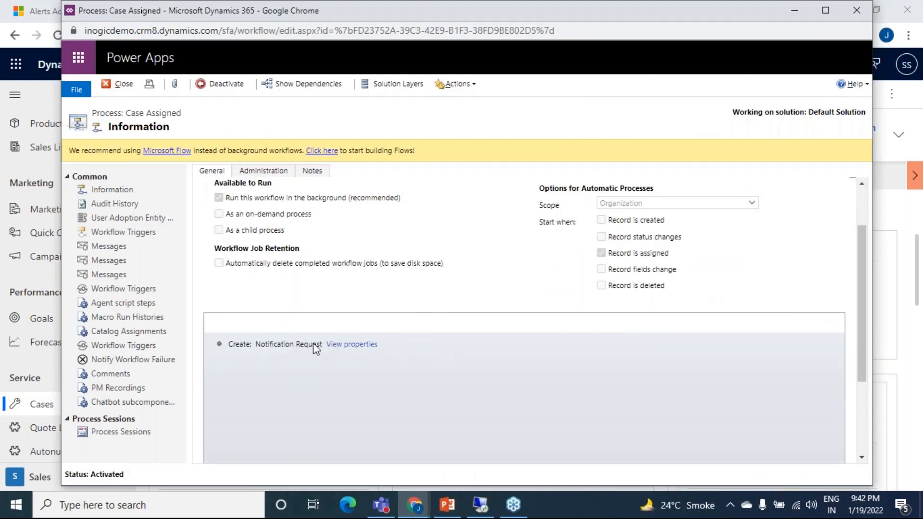
{"action": "left_click", "coordinate": [374, 348]}
{"action": "left_click", "coordinate": [792, 11]}
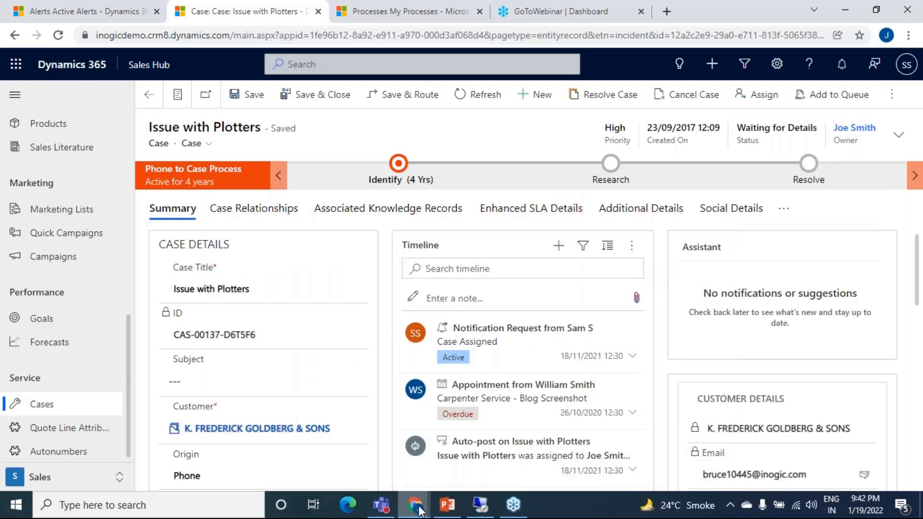
Step: Reload My Active Accounts in the incognito window and check the assignee's Alerts4Dynamics notifications for the case assignment
{"action": "mouse_move", "coordinate": [418, 510]}
{"action": "left_click", "coordinate": [500, 467]}
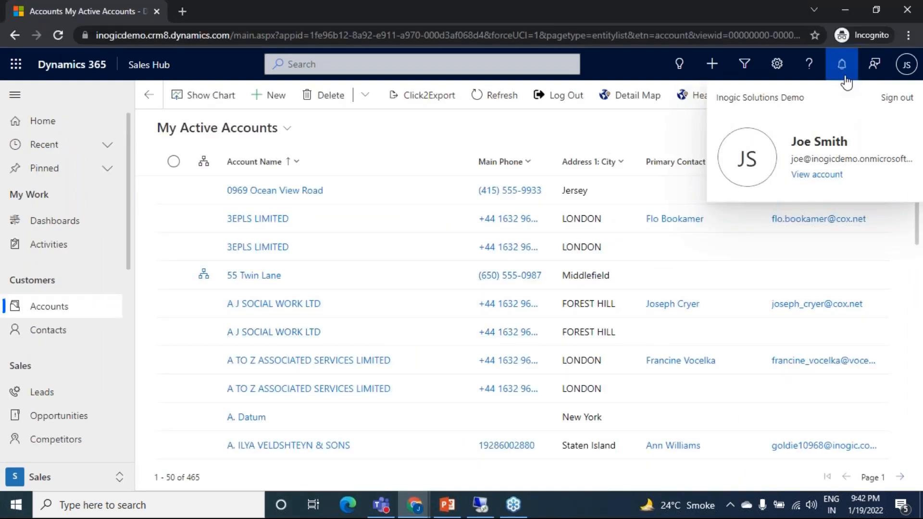
{"action": "left_click", "coordinate": [598, 132]}
{"action": "left_click", "coordinate": [56, 37]}
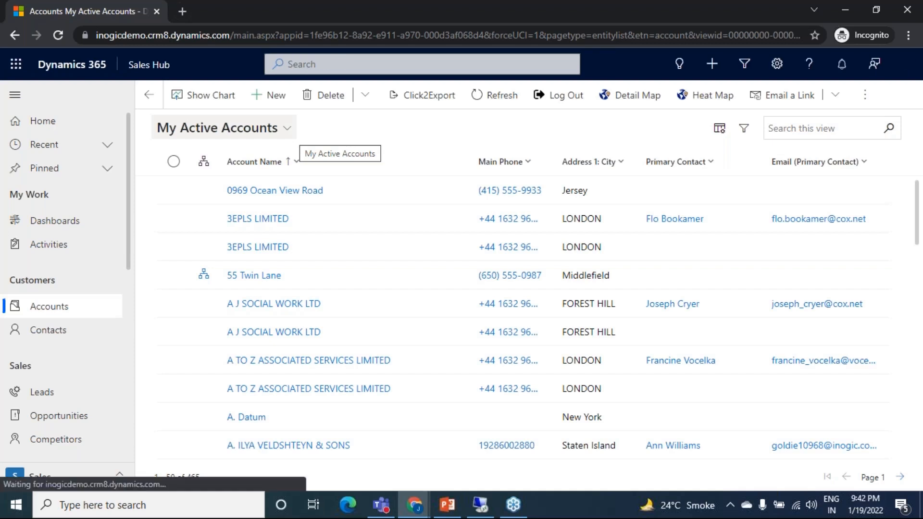
{"action": "left_click", "coordinate": [58, 36]}
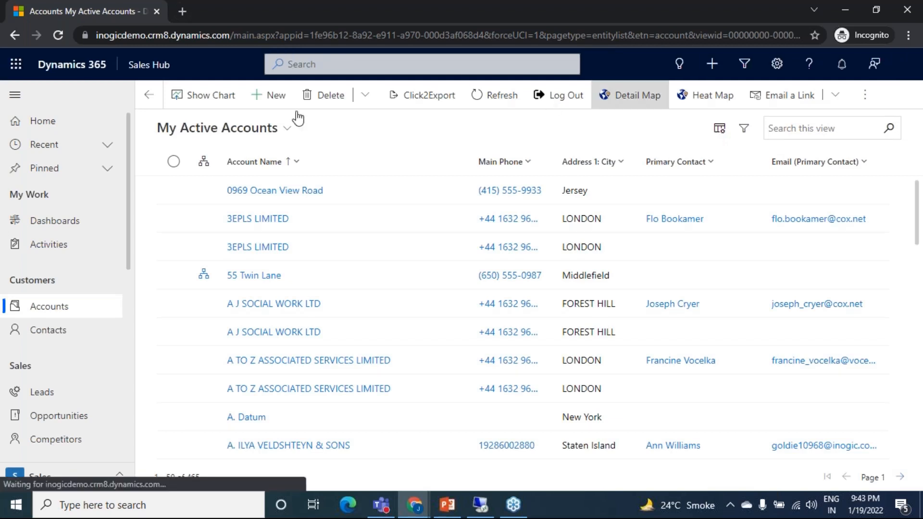
{"action": "left_click", "coordinate": [58, 35]}
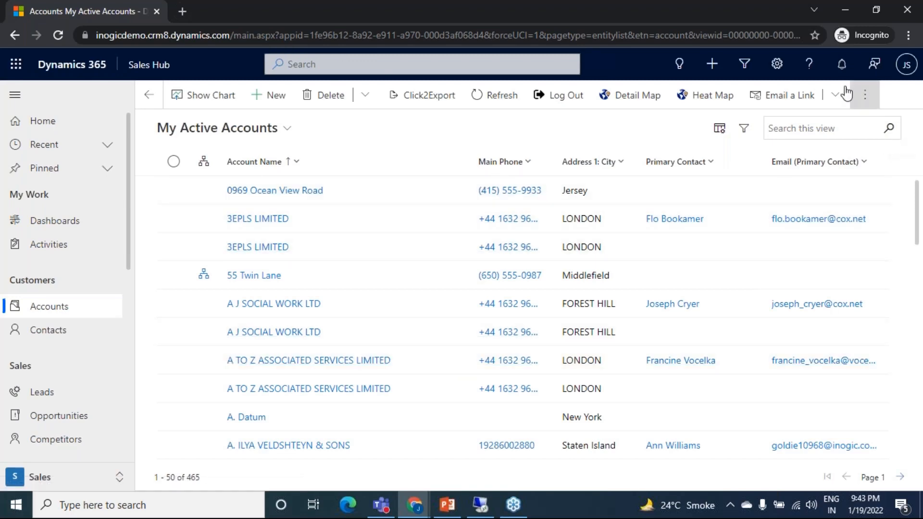
{"action": "left_click", "coordinate": [841, 63]}
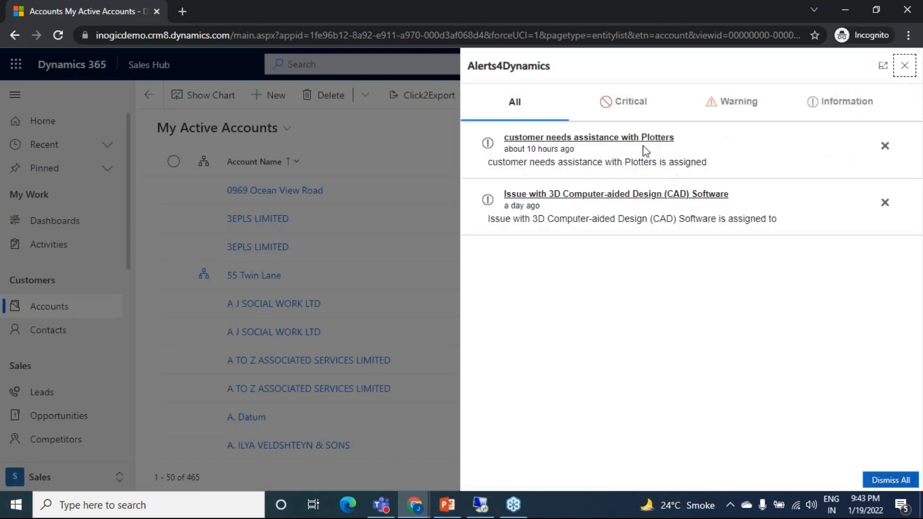
{"action": "left_click", "coordinate": [905, 66]}
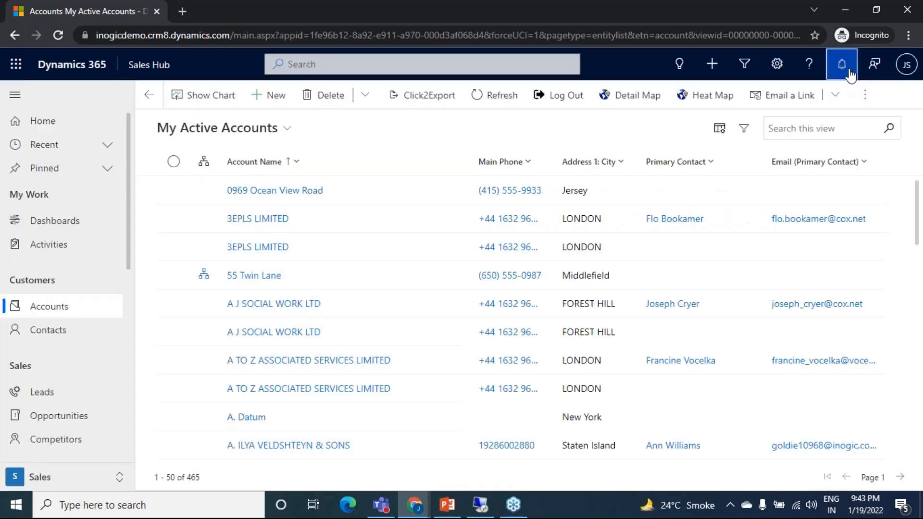
Step: Reload the accounts page once more and recheck the Alerts4Dynamics notifications
{"action": "left_click", "coordinate": [60, 34]}
{"action": "left_click", "coordinate": [841, 66]}
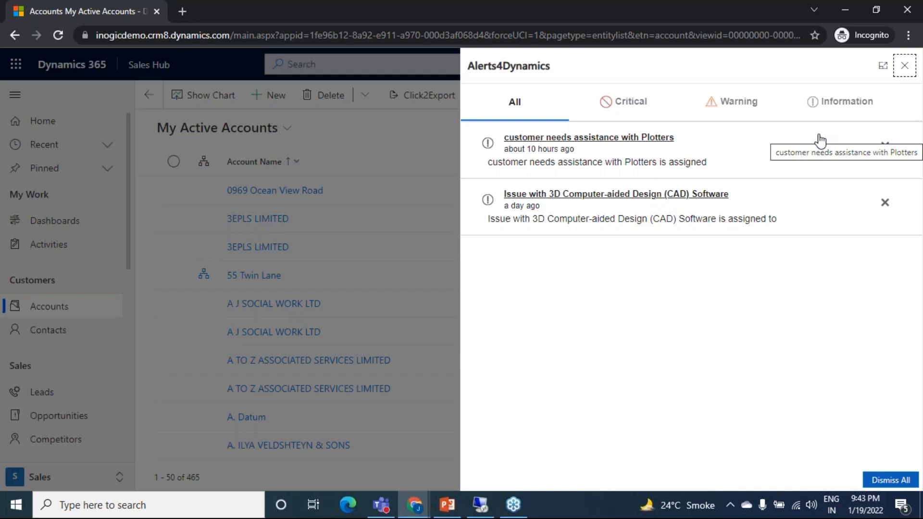
{"action": "left_click", "coordinate": [904, 65]}
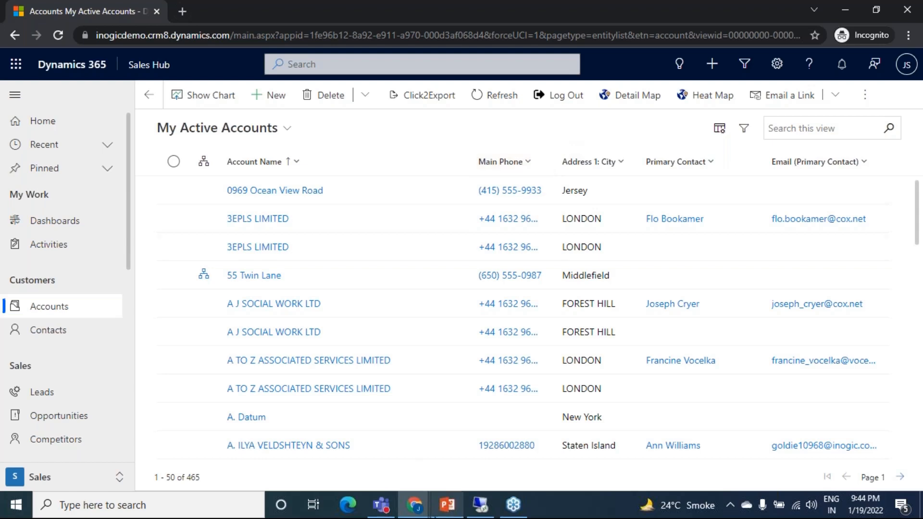
Step: Return to the window with the open case, go to All Cases and show the list as a Read Only Grid
{"action": "left_click", "coordinate": [413, 505]}
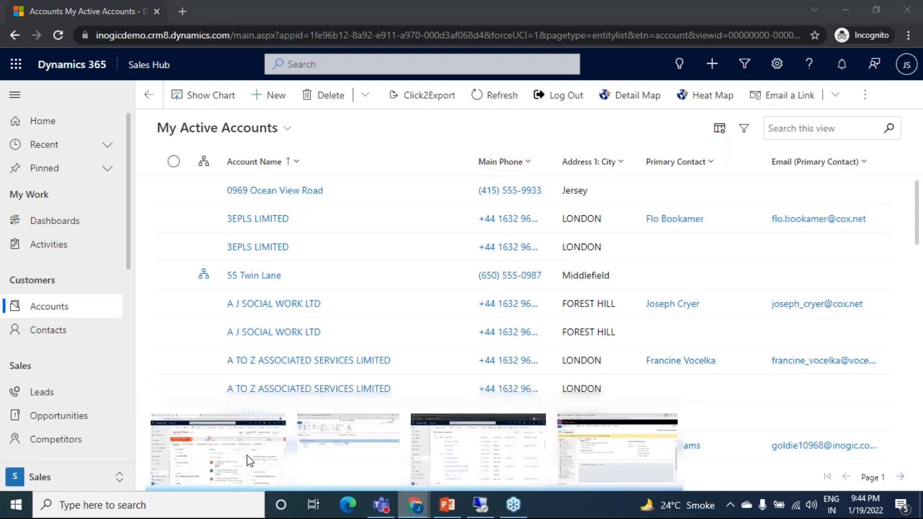
{"action": "left_click", "coordinate": [247, 455]}
{"action": "left_click", "coordinate": [107, 404]}
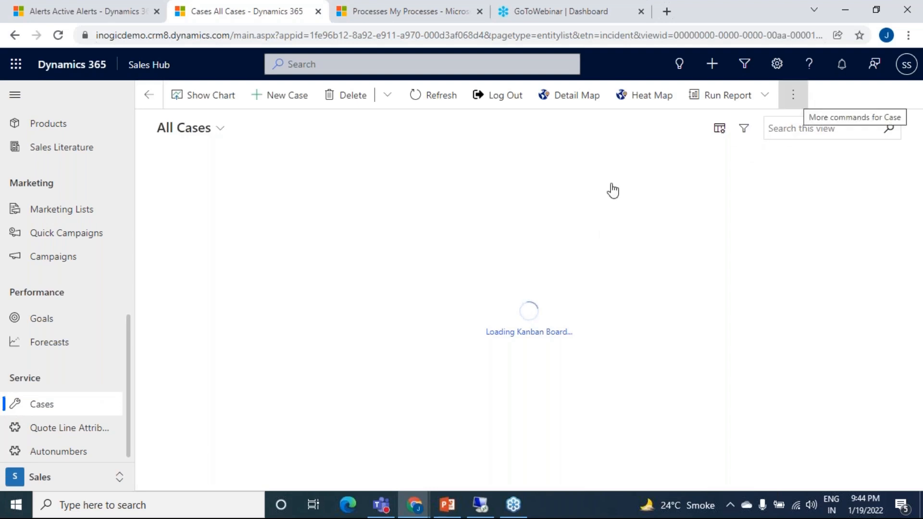
{"action": "left_click", "coordinate": [793, 95]}
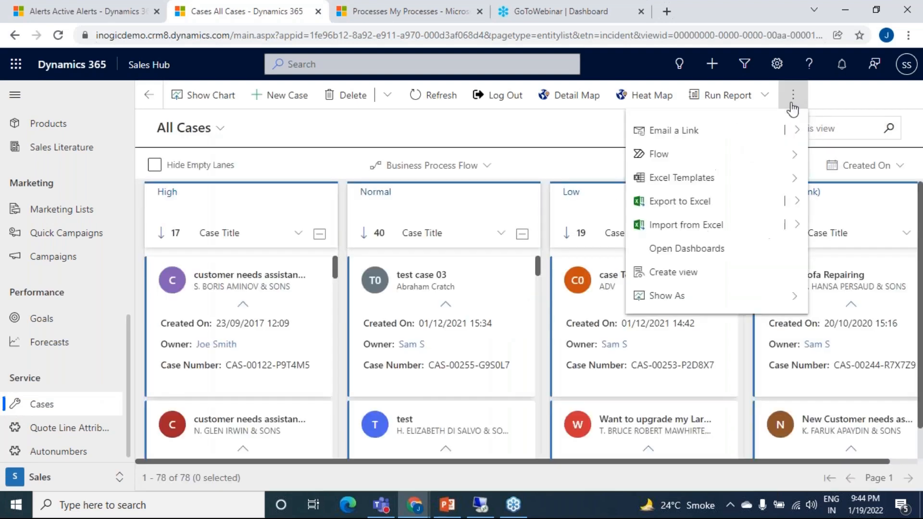
{"action": "left_click", "coordinate": [748, 294]}
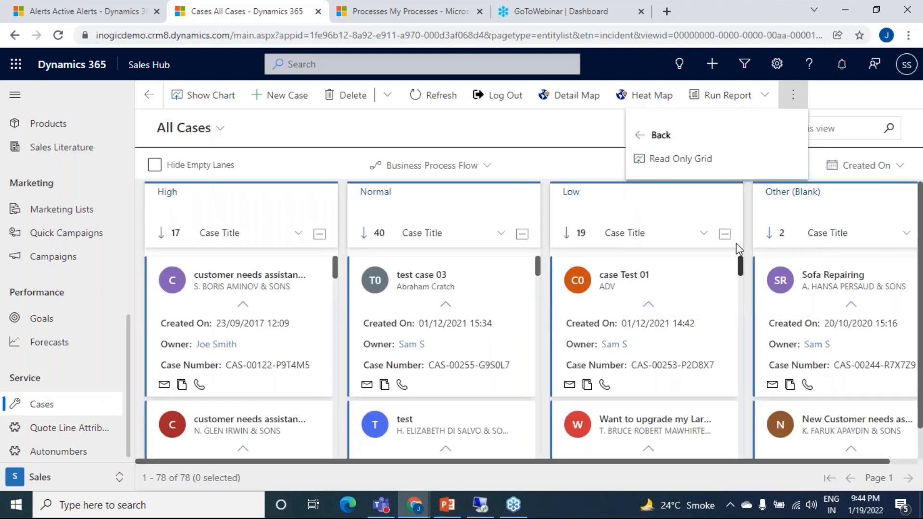
{"action": "left_click", "coordinate": [704, 160]}
Step: Open the high-priority case "Need help with Plotters" from the All Cases list
{"action": "scroll", "coordinate": [409, 307], "scroll_direction": "down", "scroll_amount": 10}
{"action": "scroll", "coordinate": [402, 318], "scroll_direction": "down", "scroll_amount": 10}
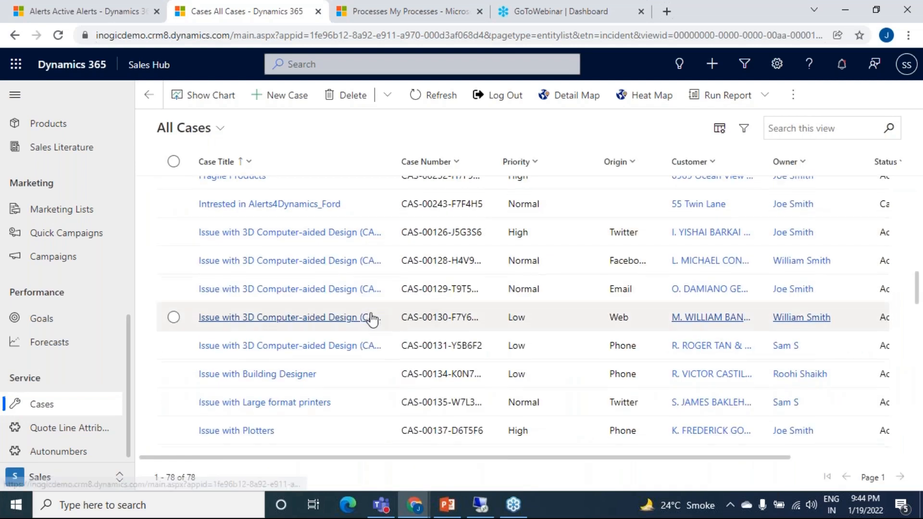
{"action": "scroll", "coordinate": [263, 298], "scroll_direction": "down", "scroll_amount": 1}
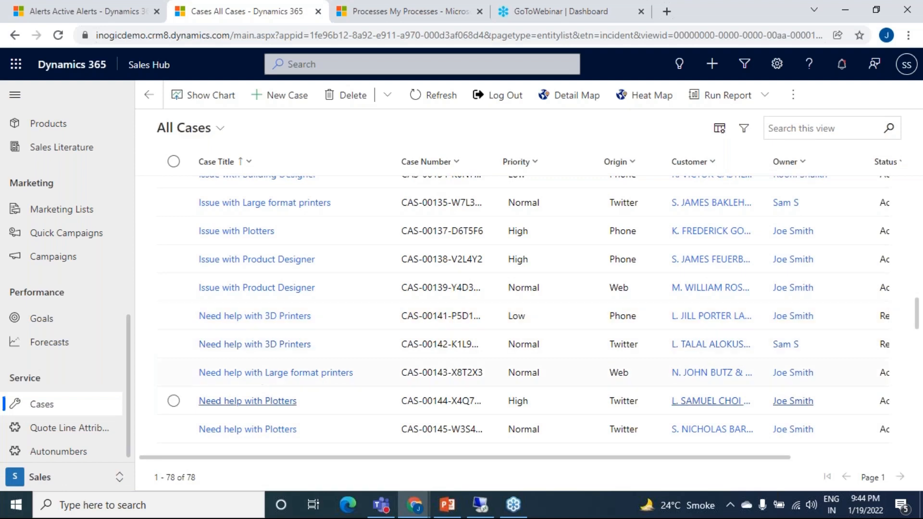
{"action": "left_click", "coordinate": [263, 403]}
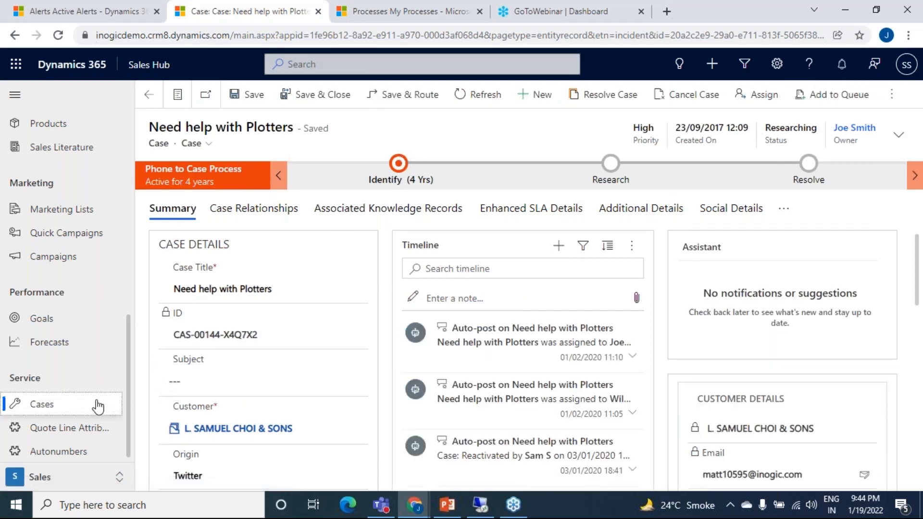
Step: Go back to the All Cases list and show it as a Read Only Grid
{"action": "left_click", "coordinate": [96, 405]}
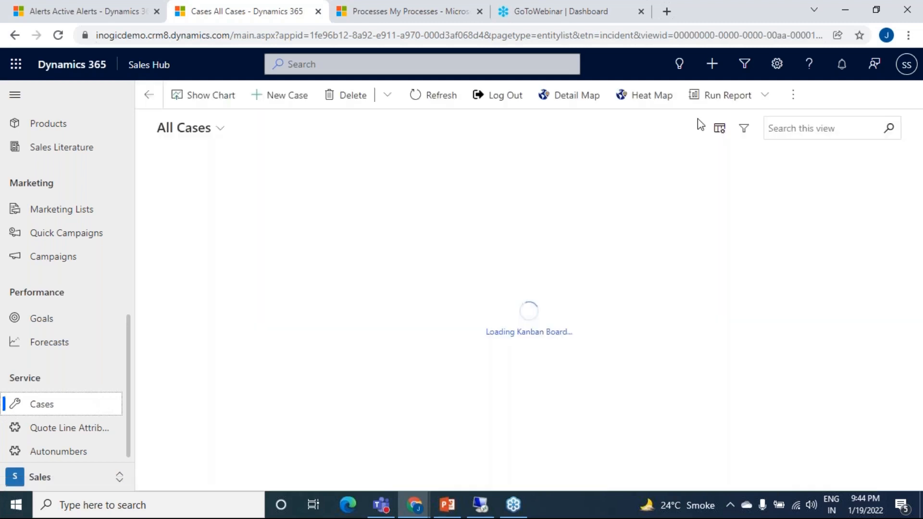
{"action": "left_click", "coordinate": [793, 94]}
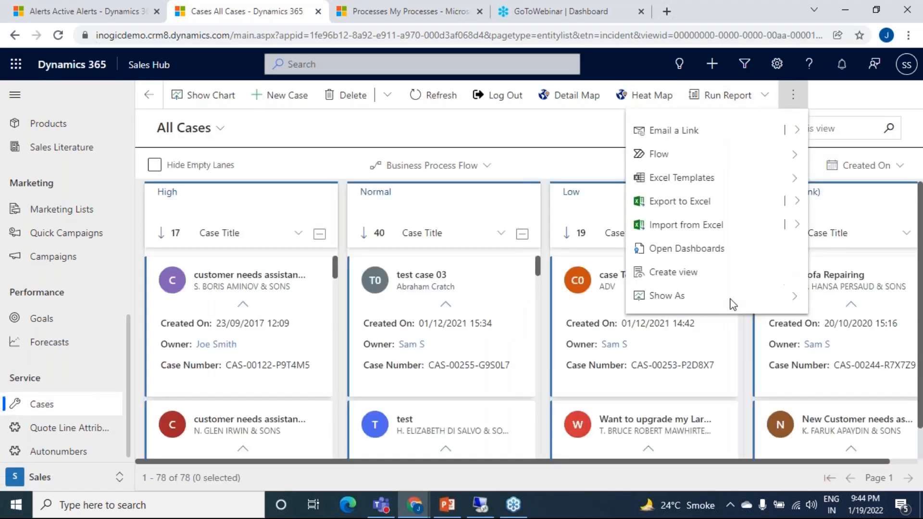
{"action": "left_click", "coordinate": [721, 302]}
{"action": "left_click", "coordinate": [728, 161]}
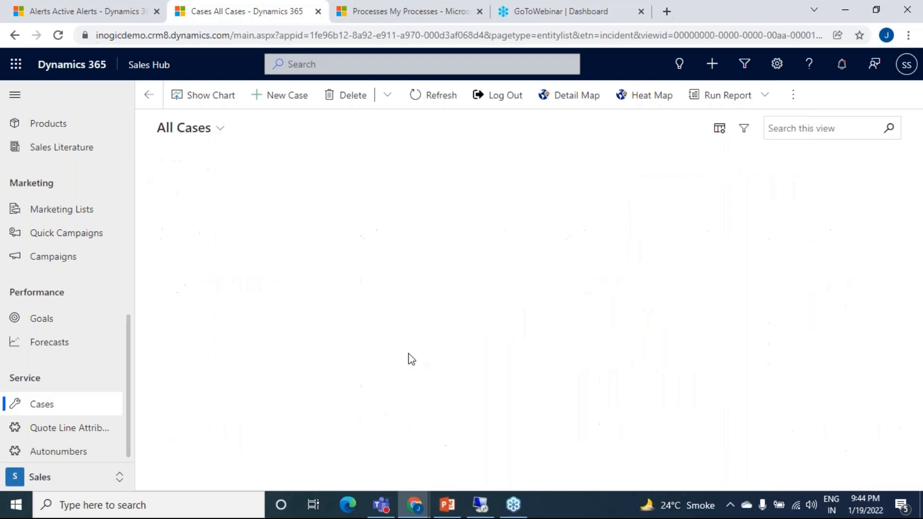
Step: Open the normal-priority case "Issue with 3D Computer-aided Design (CAD) Software" with Facebook origin from the All Cases list
{"action": "scroll", "coordinate": [321, 331], "scroll_direction": "down", "scroll_amount": 1}
{"action": "scroll", "coordinate": [322, 331], "scroll_direction": "down", "scroll_amount": 10}
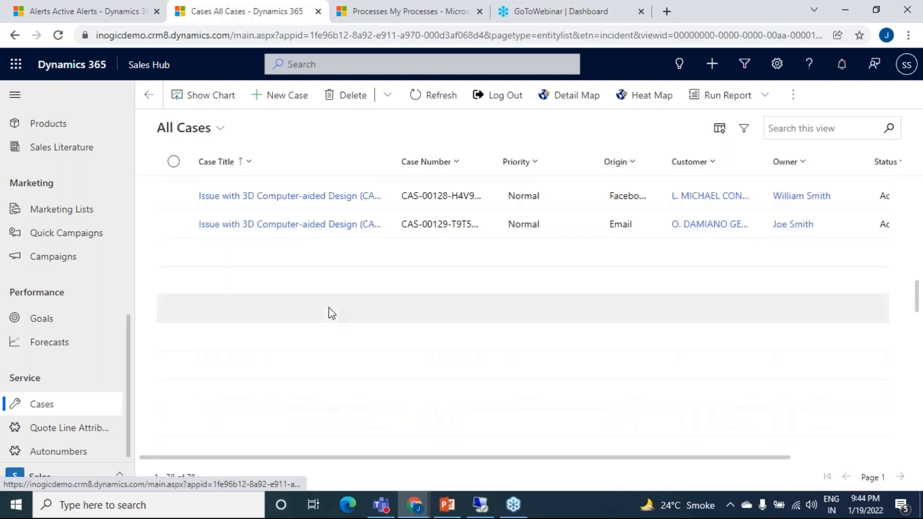
{"action": "scroll", "coordinate": [330, 315], "scroll_direction": "up", "scroll_amount": 3}
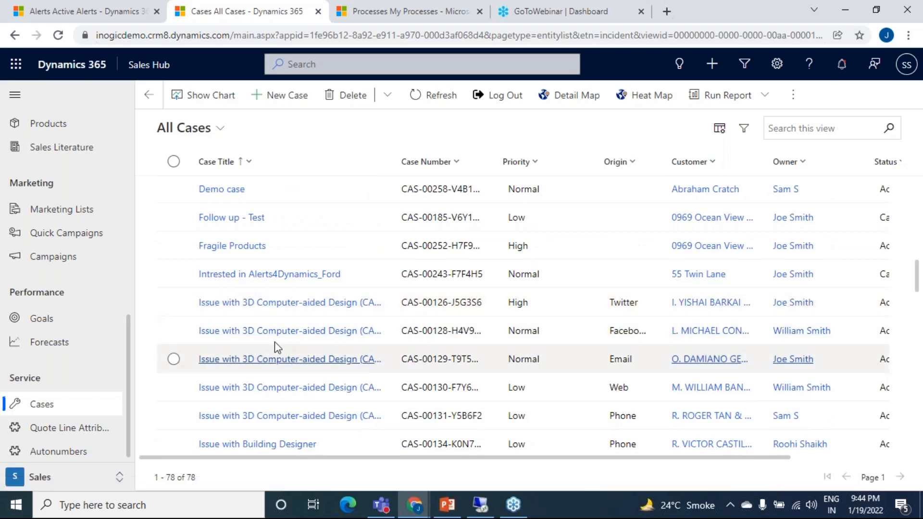
{"action": "left_click", "coordinate": [218, 333]}
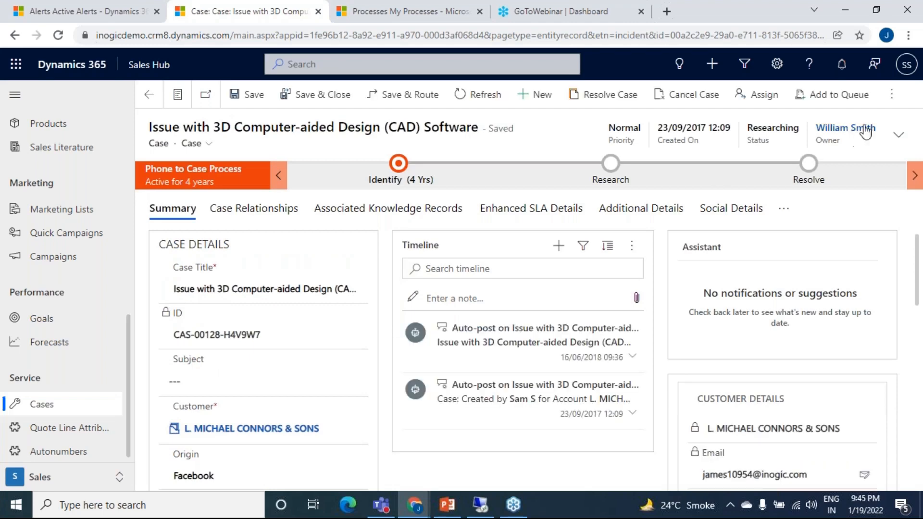
Step: Assign the open CAD software case to the user whose notifications are being checked in the incognito window
{"action": "left_click", "coordinate": [754, 96]}
{"action": "left_click", "coordinate": [515, 263]}
{"action": "left_click", "coordinate": [515, 286]}
{"action": "left_click", "coordinate": [515, 286]}
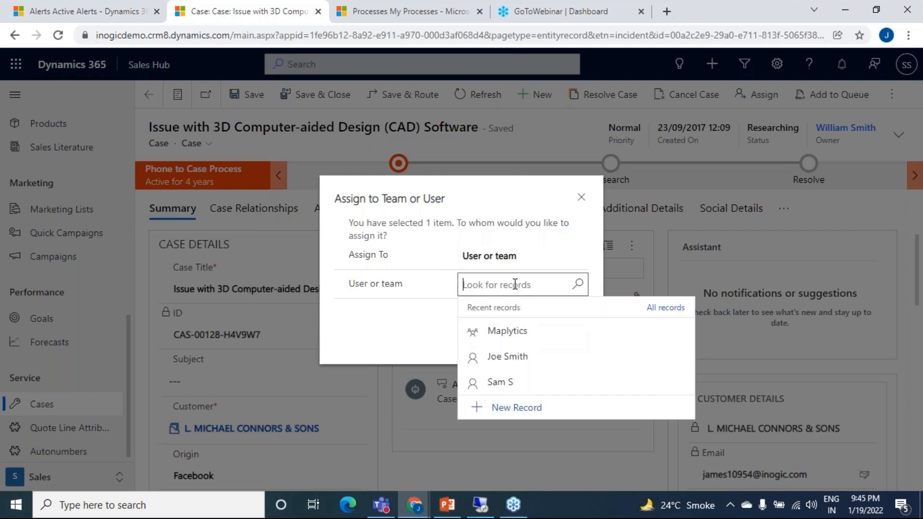
{"action": "left_click", "coordinate": [521, 355]}
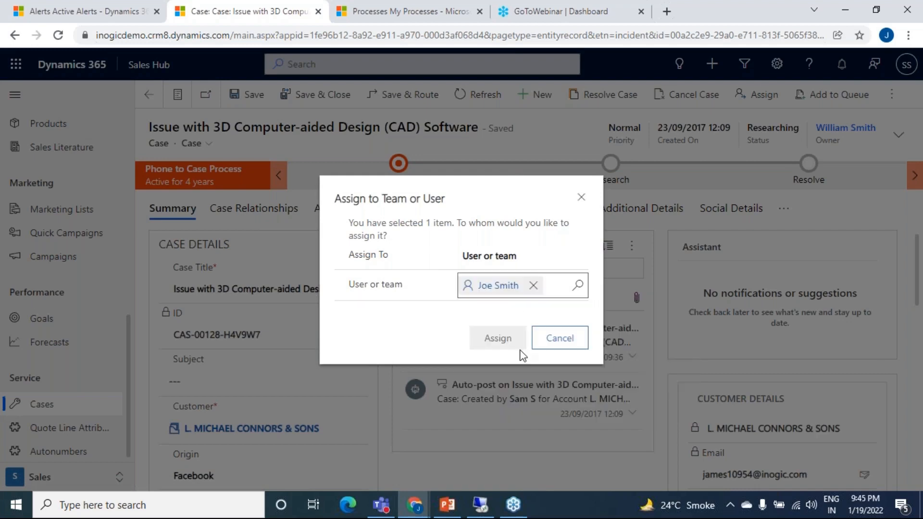
{"action": "left_click", "coordinate": [496, 339]}
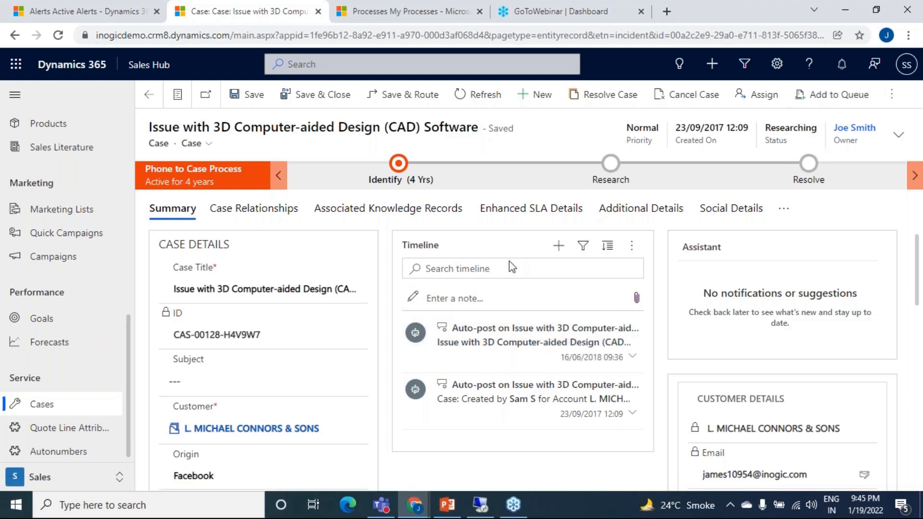
Step: Switch to the incognito window, reload My Active Accounts and check the Alerts4Dynamics notifications for the case assignment
{"action": "left_click", "coordinate": [415, 506]}
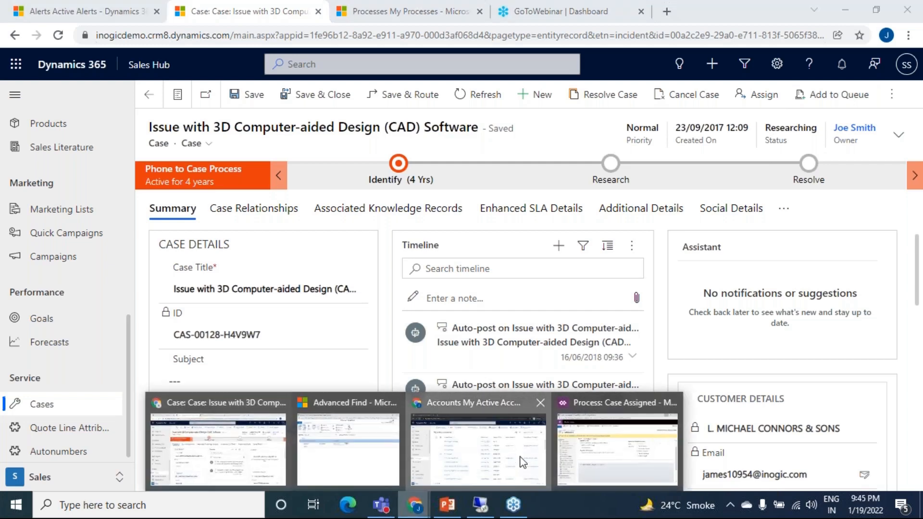
{"action": "left_click", "coordinate": [479, 449]}
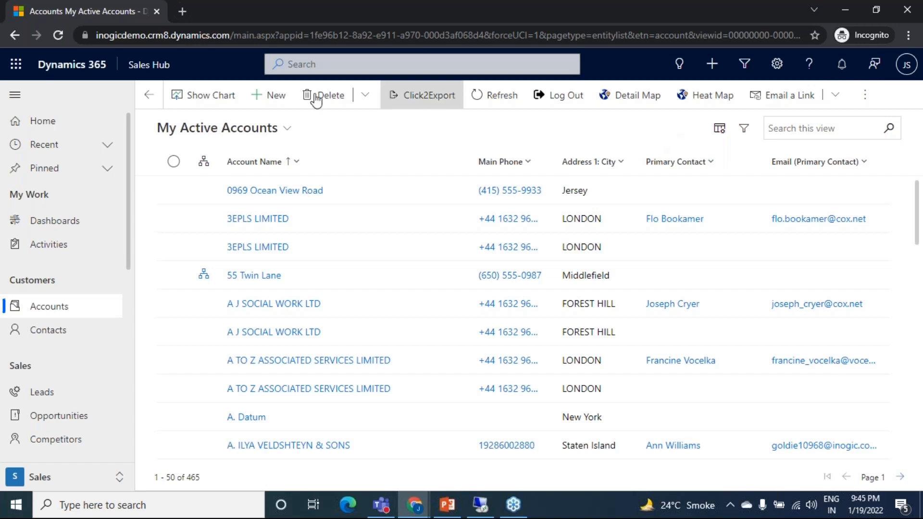
{"action": "left_click", "coordinate": [58, 35]}
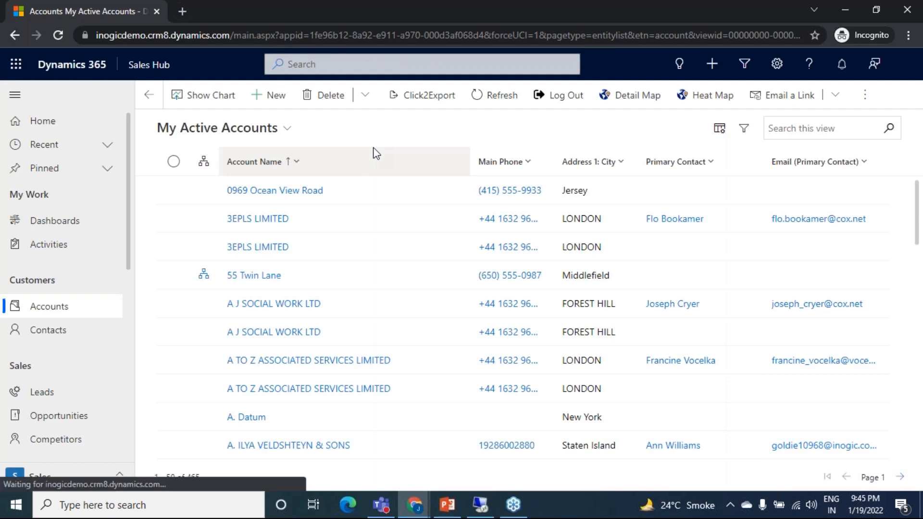
{"action": "left_click", "coordinate": [59, 36]}
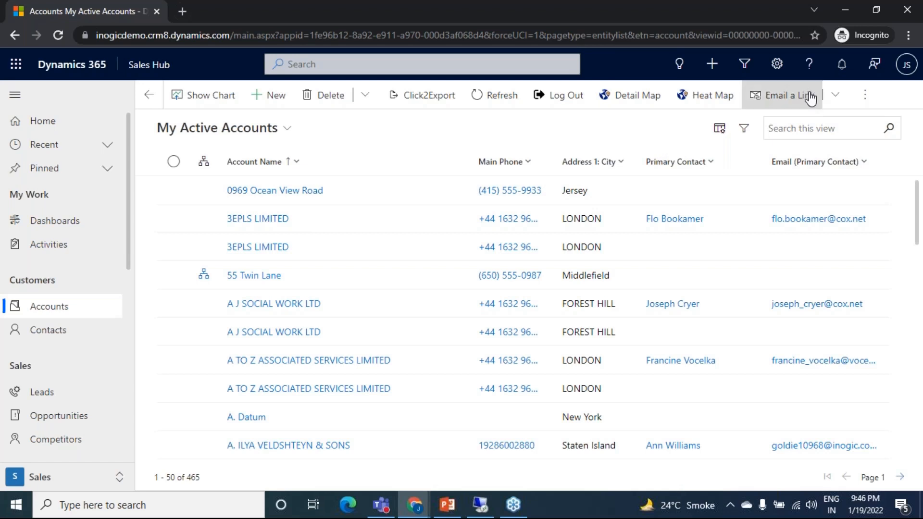
{"action": "left_click", "coordinate": [842, 64]}
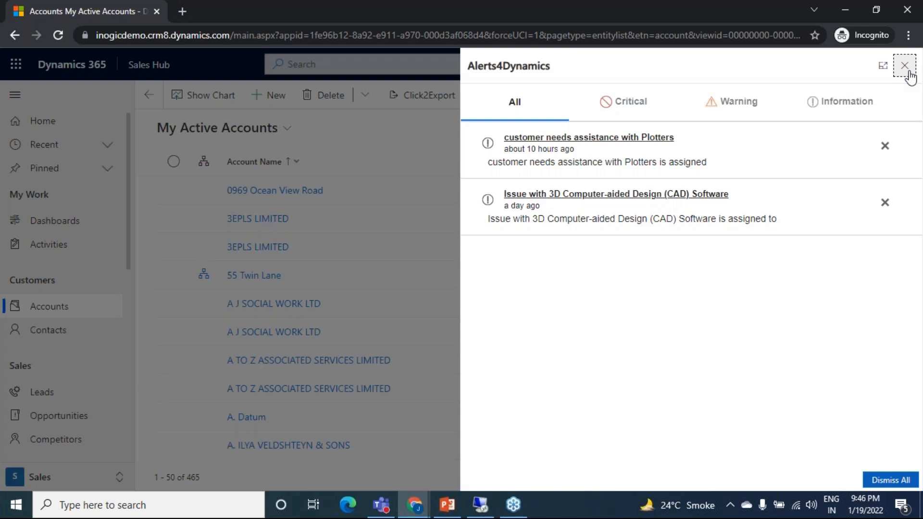
{"action": "left_click", "coordinate": [904, 65]}
Step: Return to the main browser window and open the rule-based alert Invoice Due from the Active Alerts list
{"action": "mouse_move", "coordinate": [415, 505]}
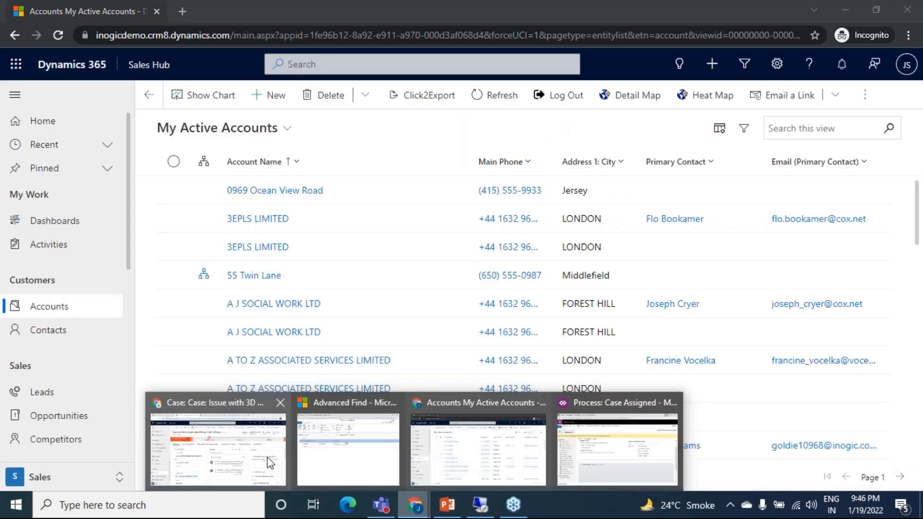
{"action": "left_click", "coordinate": [271, 463]}
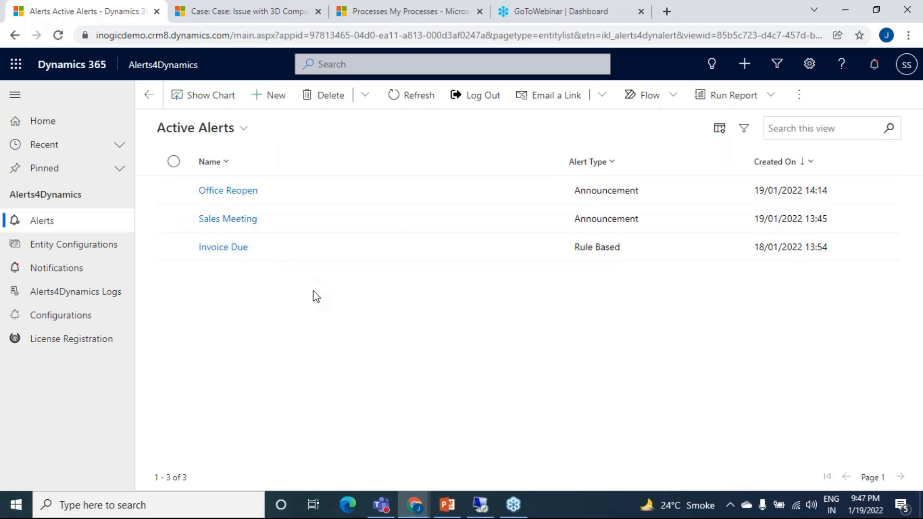
{"action": "left_click", "coordinate": [298, 254]}
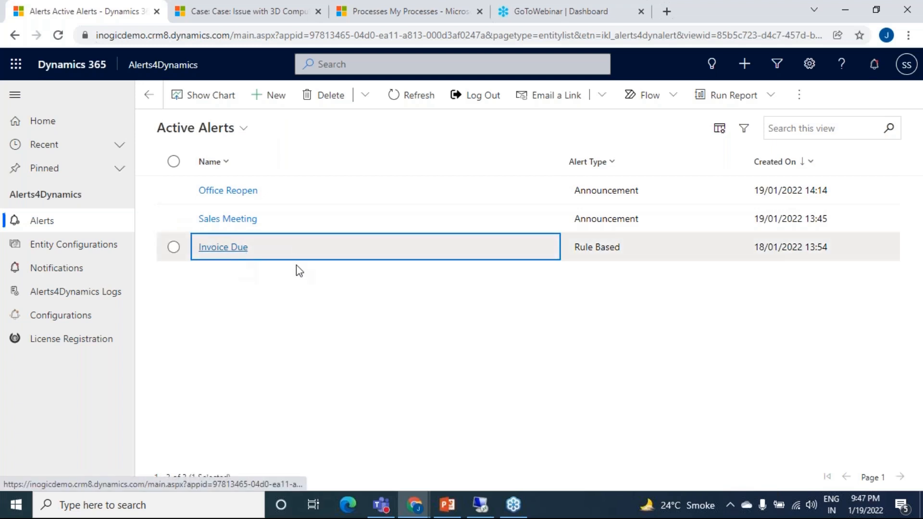
{"action": "left_click", "coordinate": [244, 248]}
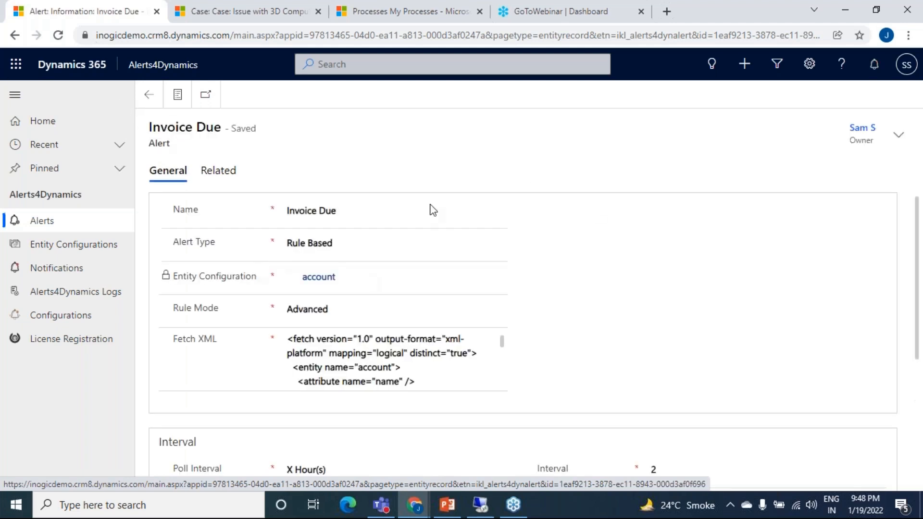
Step: Review the Invoice Due alert's name, alert type, rule mode and Fetch XML fields without changing them
{"action": "scroll", "coordinate": [695, 325], "scroll_direction": "down", "scroll_amount": 3}
{"action": "scroll", "coordinate": [649, 282], "scroll_direction": "up", "scroll_amount": 3}
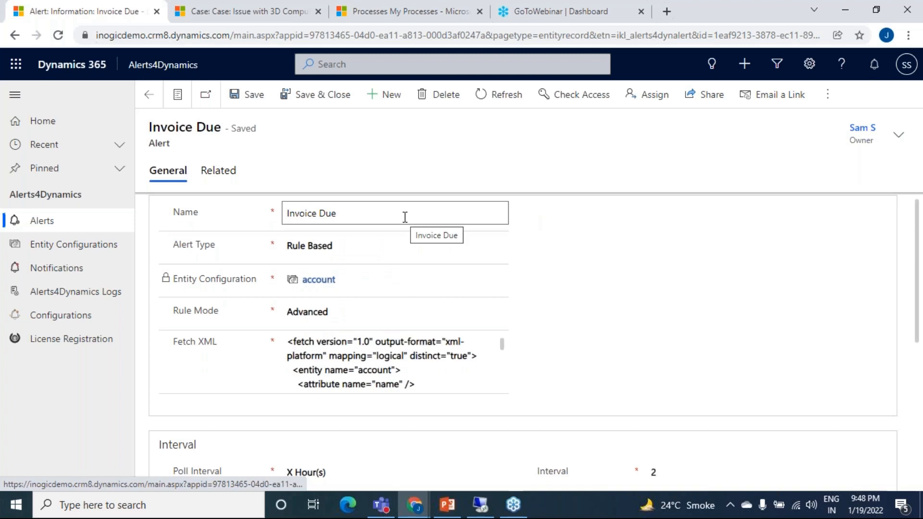
{"action": "left_click", "coordinate": [405, 217]}
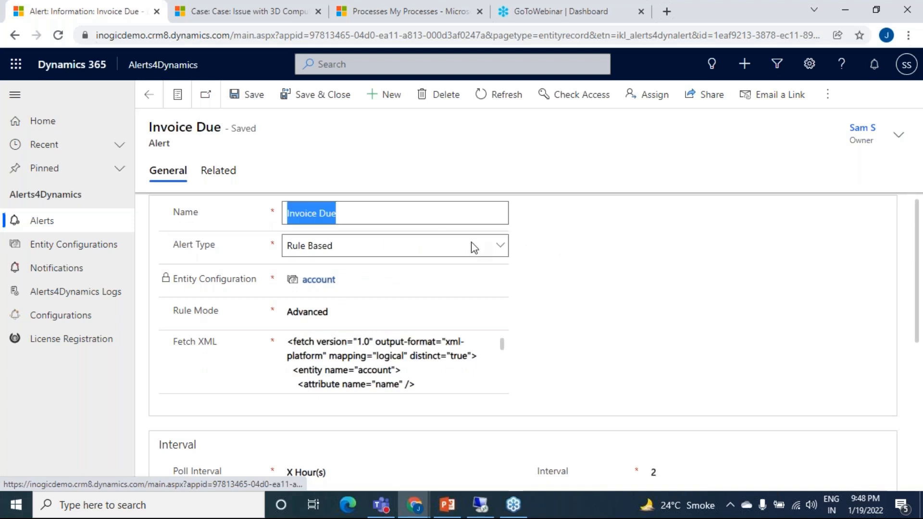
{"action": "left_click", "coordinate": [473, 246]}
{"action": "left_click", "coordinate": [474, 247]}
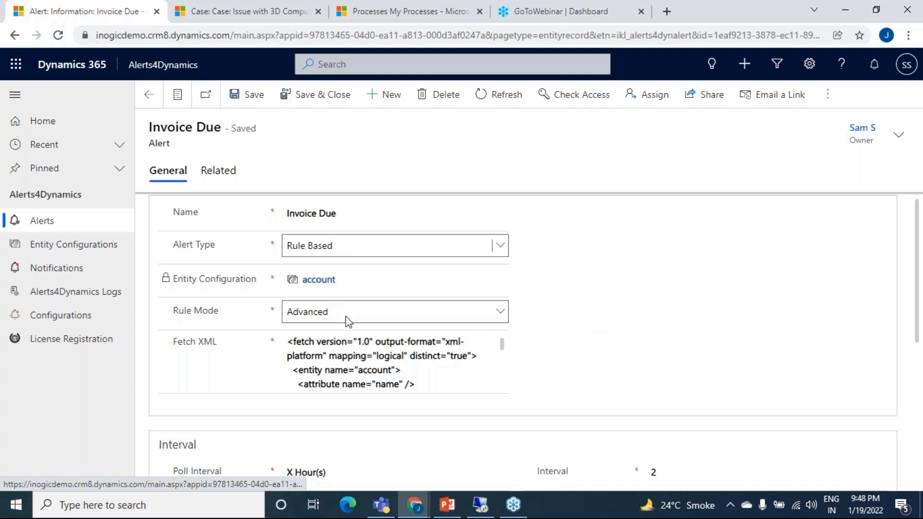
{"action": "left_click", "coordinate": [425, 311]}
{"action": "left_click", "coordinate": [425, 310]}
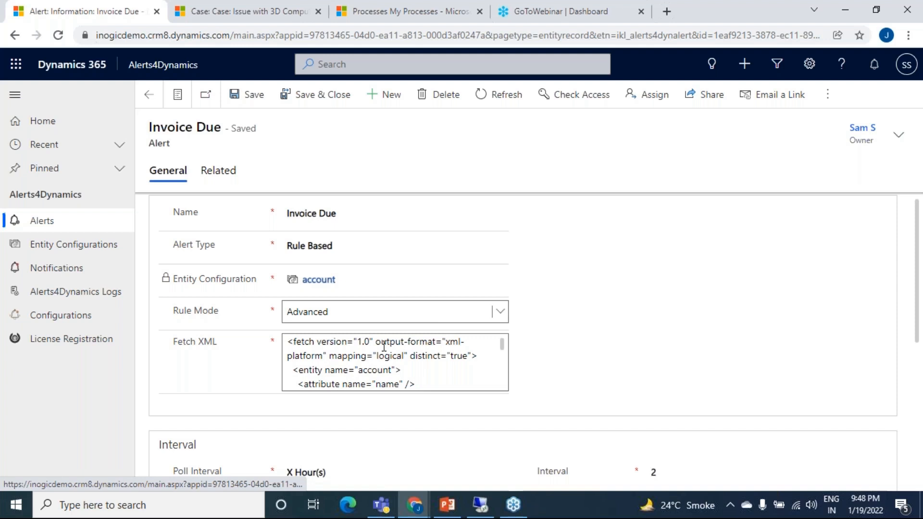
Step: Examine the Advanced Find query on accounts with invoices by due date, then minimize it to return to the alert
{"action": "left_click", "coordinate": [415, 505]}
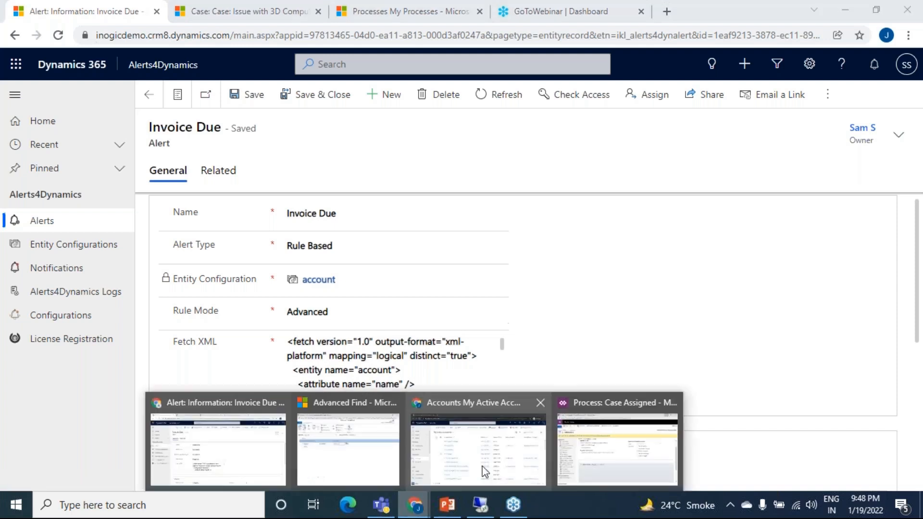
{"action": "left_click", "coordinate": [371, 457]}
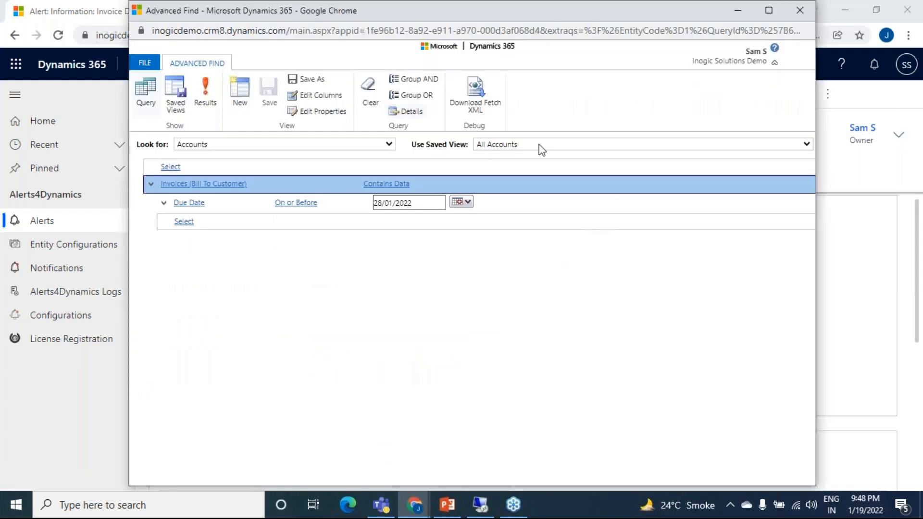
{"action": "left_click", "coordinate": [276, 188]}
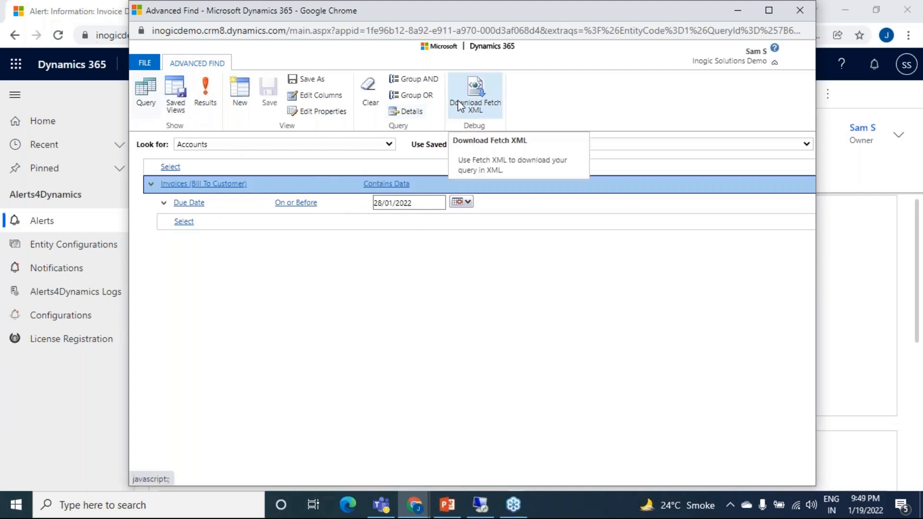
{"action": "left_click", "coordinate": [730, 11]}
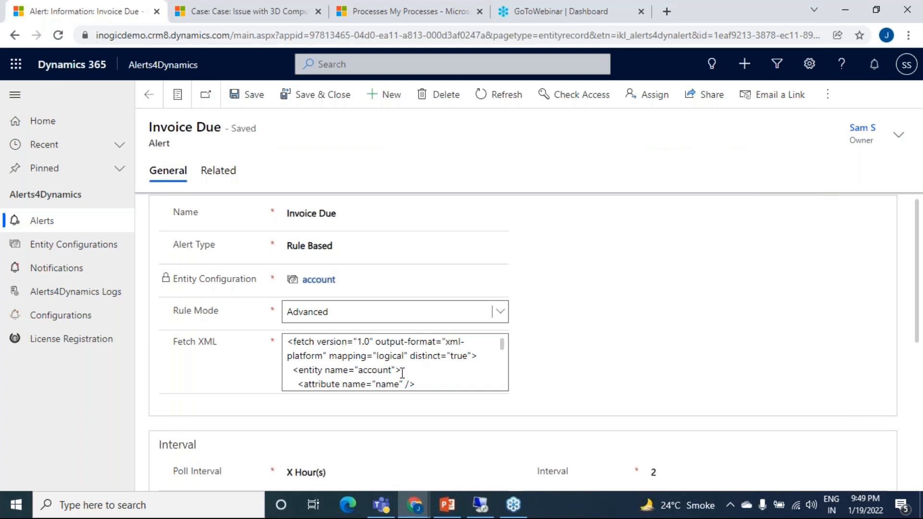
{"action": "left_click", "coordinate": [637, 315]}
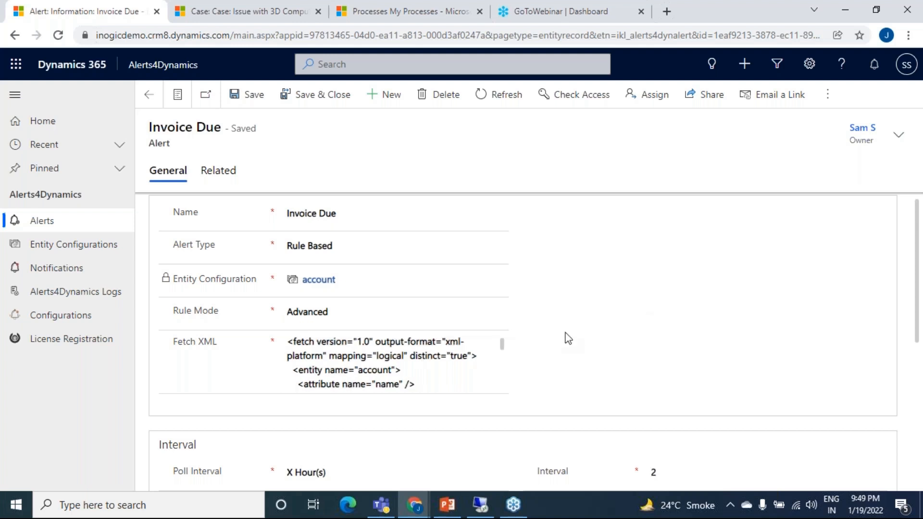
Step: Review the alert's available poll interval options and its interval value, keeping X Hour(s) selected
{"action": "scroll", "coordinate": [567, 333], "scroll_direction": "down", "scroll_amount": 1}
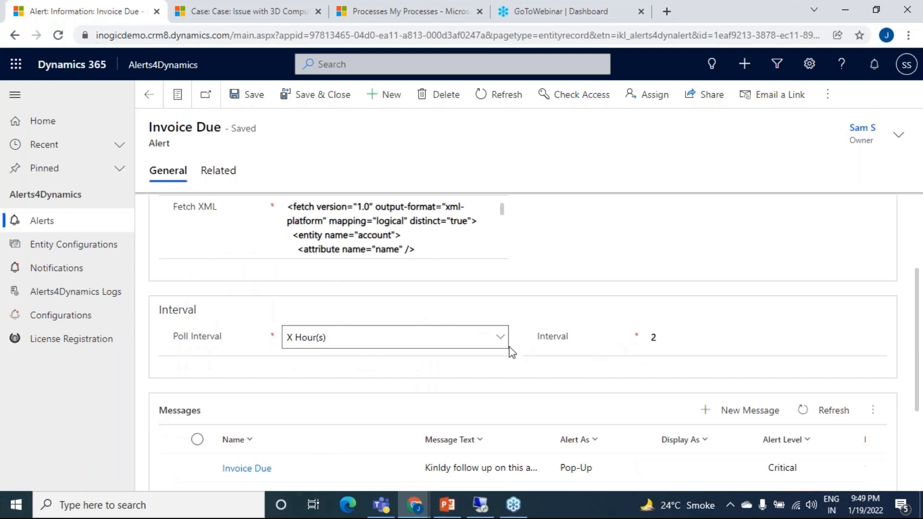
{"action": "left_click", "coordinate": [452, 346]}
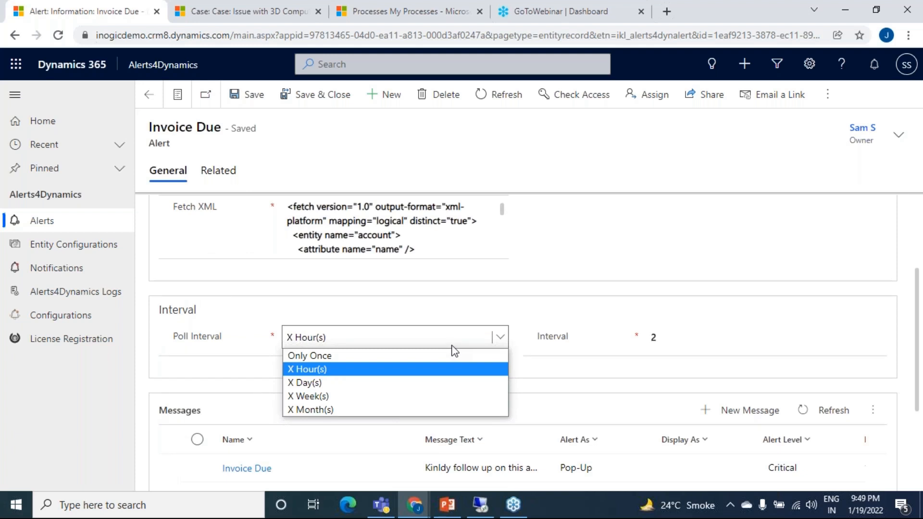
{"action": "left_click", "coordinate": [454, 346]}
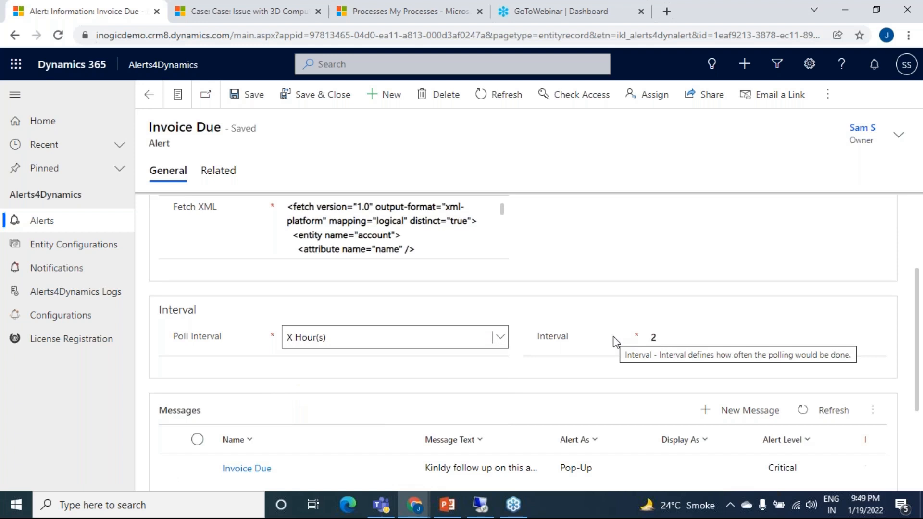
{"action": "scroll", "coordinate": [447, 365], "scroll_direction": "up", "scroll_amount": 3}
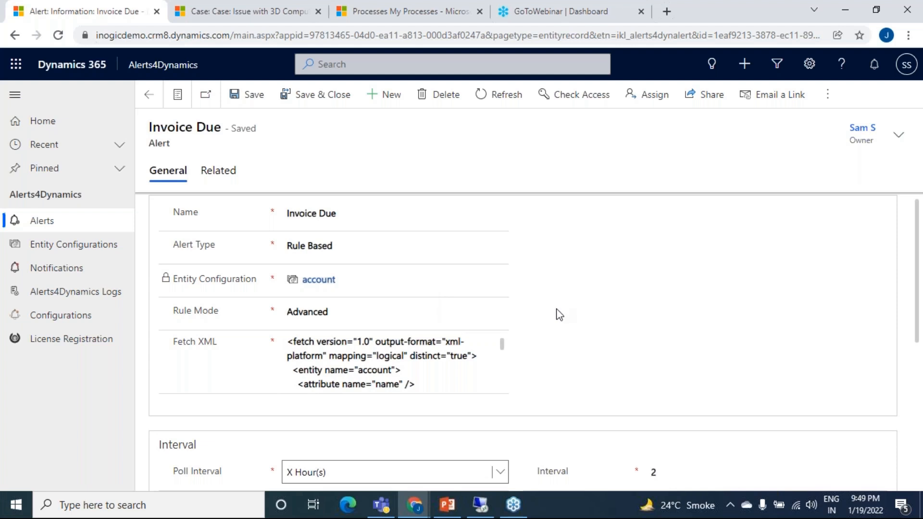
{"action": "scroll", "coordinate": [556, 312], "scroll_direction": "down", "scroll_amount": 4}
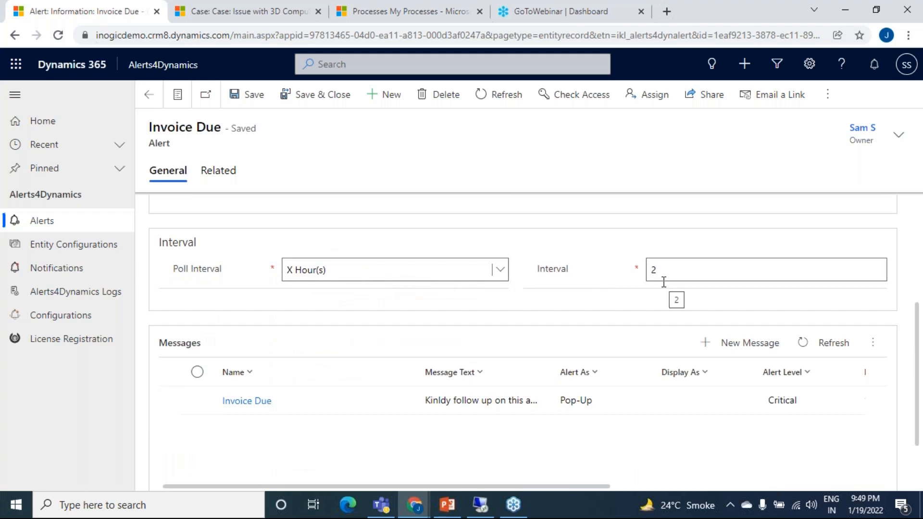
Step: Open the Invoice Due message from the alert's Messages list and review its process dates and notification message
{"action": "scroll", "coordinate": [589, 322], "scroll_direction": "down", "scroll_amount": 1}
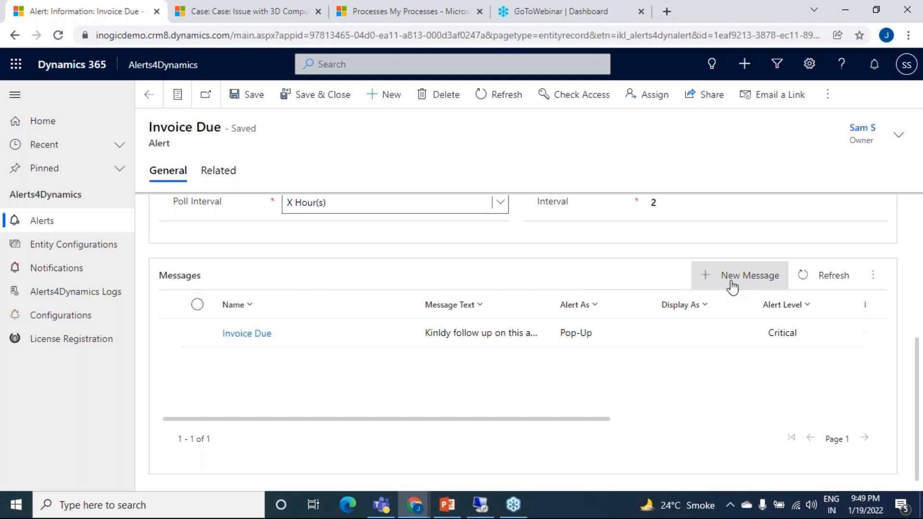
{"action": "left_click", "coordinate": [400, 339]}
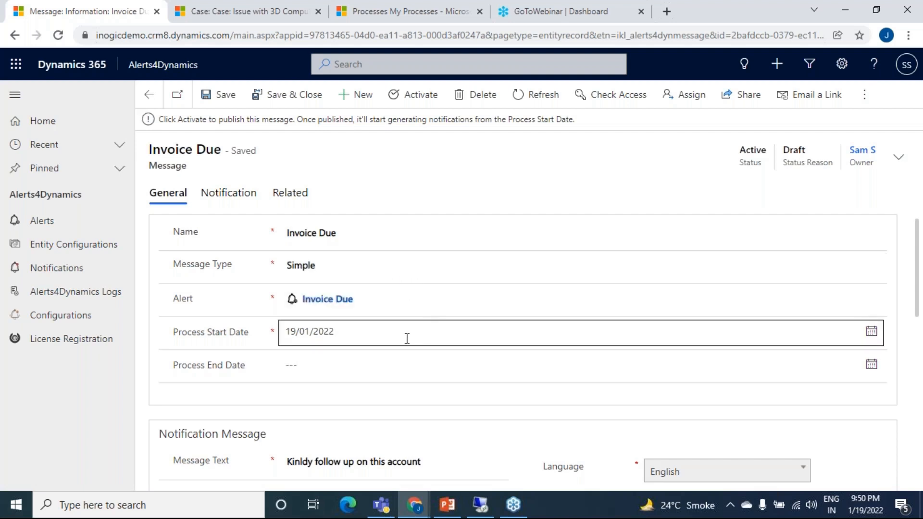
{"action": "scroll", "coordinate": [406, 338], "scroll_direction": "down", "scroll_amount": 1}
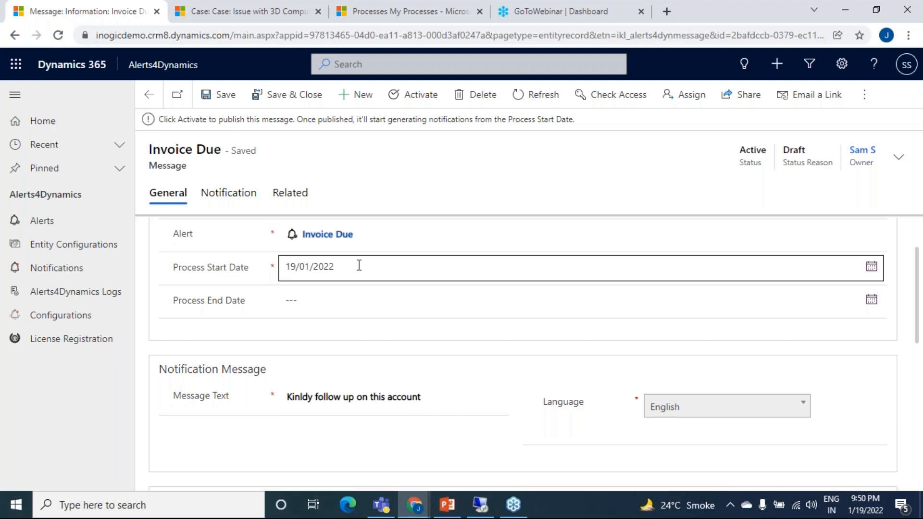
{"action": "scroll", "coordinate": [444, 329], "scroll_direction": "down", "scroll_amount": 1}
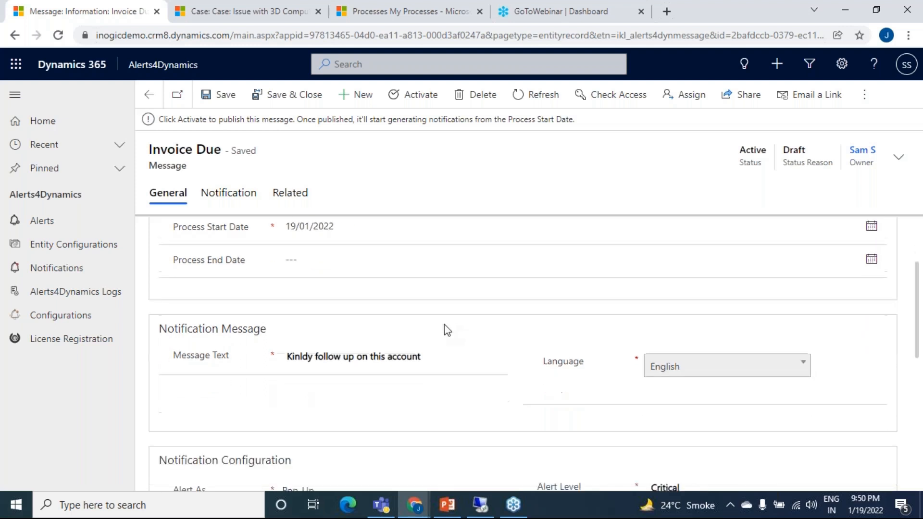
{"action": "scroll", "coordinate": [447, 330], "scroll_direction": "down", "scroll_amount": 1}
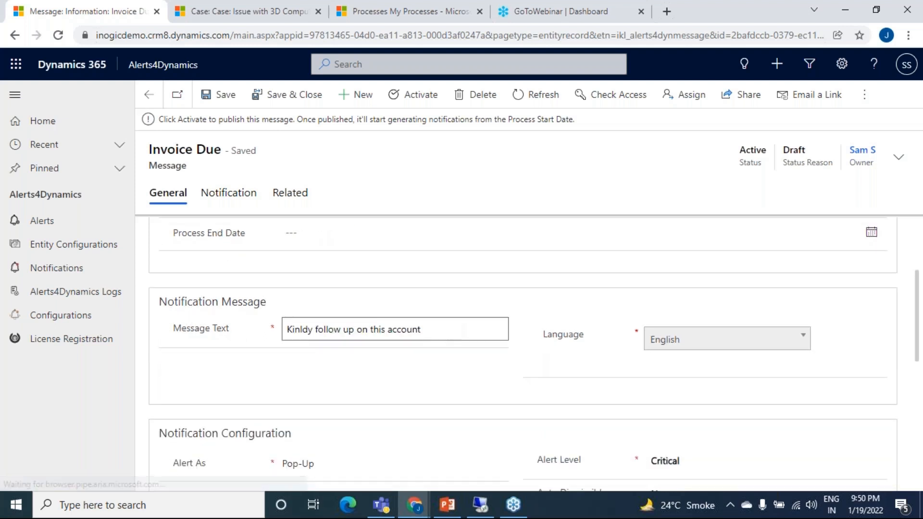
Step: Correct the misspelled first word so the message text reads "Kindly follow up on this account"
{"action": "left_click", "coordinate": [442, 327]}
{"action": "left_click", "coordinate": [442, 326]}
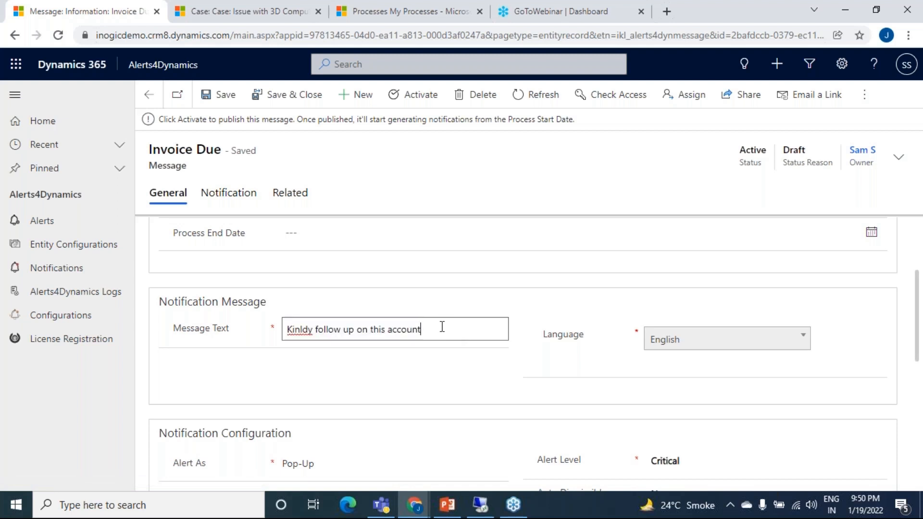
{"action": "double_click", "coordinate": [312, 330]}
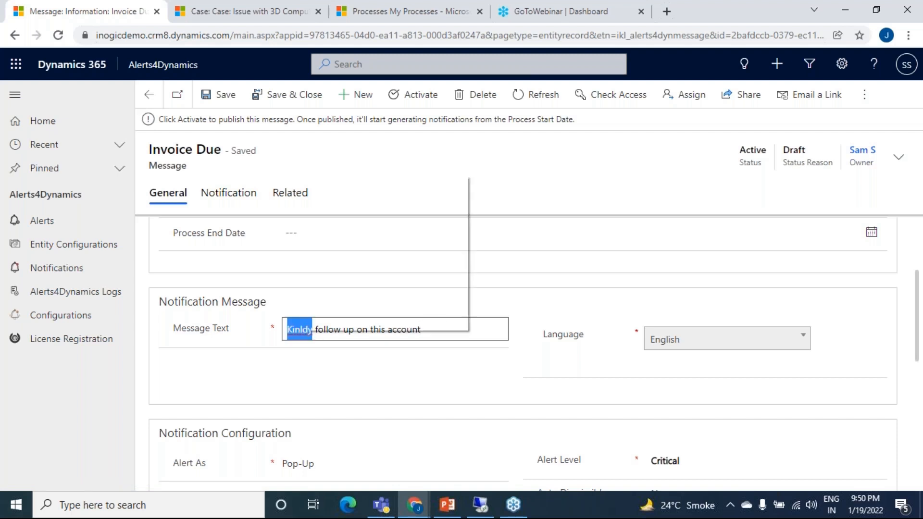
{"action": "left_click", "coordinate": [309, 330]}
{"action": "key", "text": "BackSpace"}
{"action": "key", "text": "Delete"}
{"action": "key", "text": "BackSpace"}
{"action": "type", "text": "dly"}
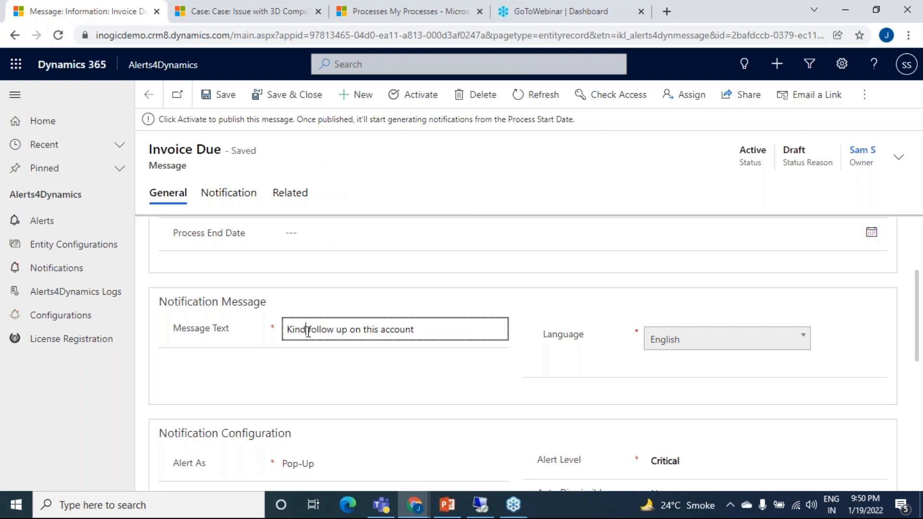
{"action": "left_click", "coordinate": [386, 360]}
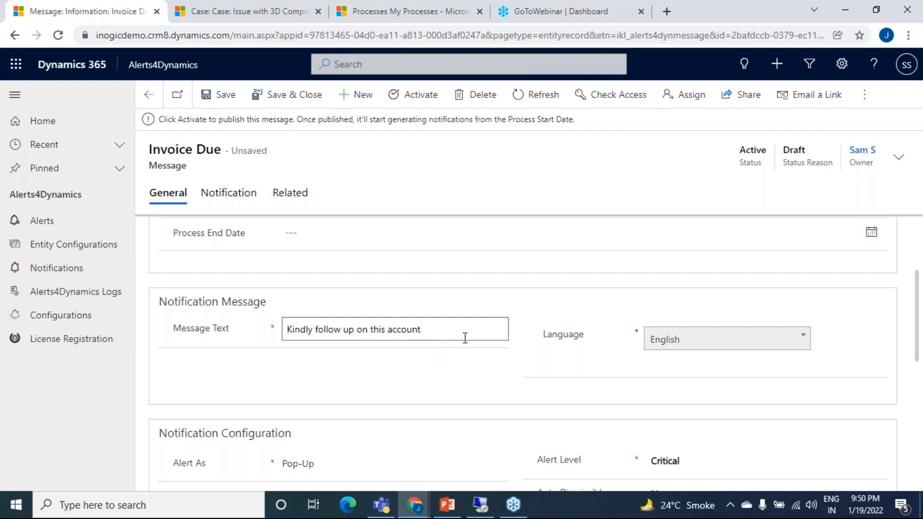
{"action": "left_click", "coordinate": [292, 332]}
{"action": "left_click", "coordinate": [291, 332]}
{"action": "type", "text": "{"}
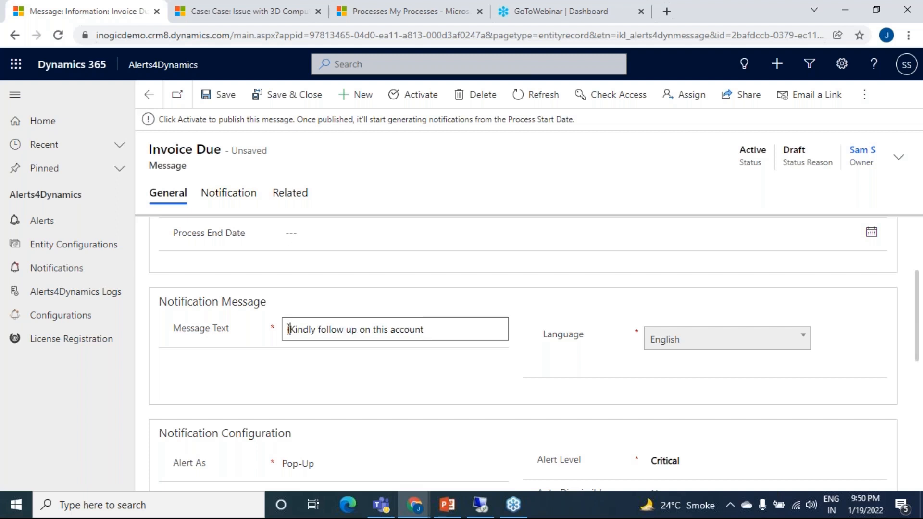
{"action": "key", "text": "BackSpace"}
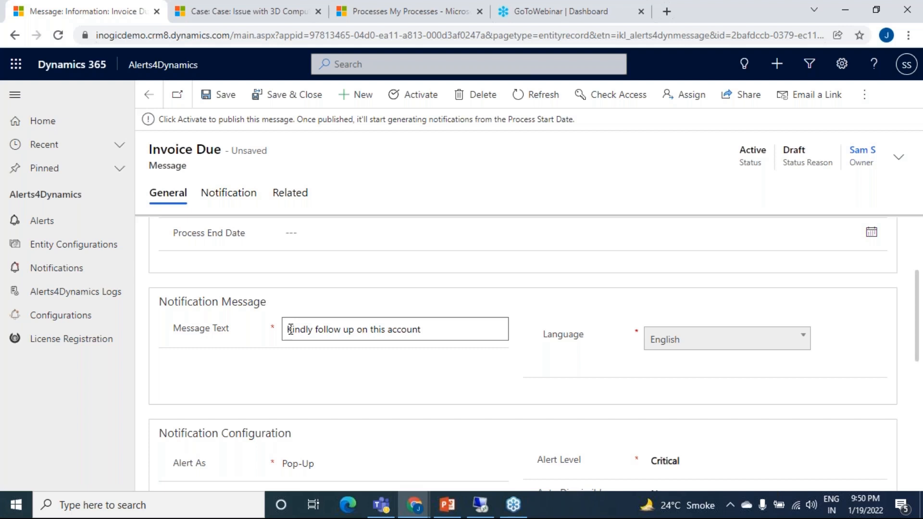
{"action": "left_click", "coordinate": [537, 377]}
Step: Review the message's Alert As and Alert Level options, keeping Pop-Up and Critical selected
{"action": "scroll", "coordinate": [532, 373], "scroll_direction": "down", "scroll_amount": 1}
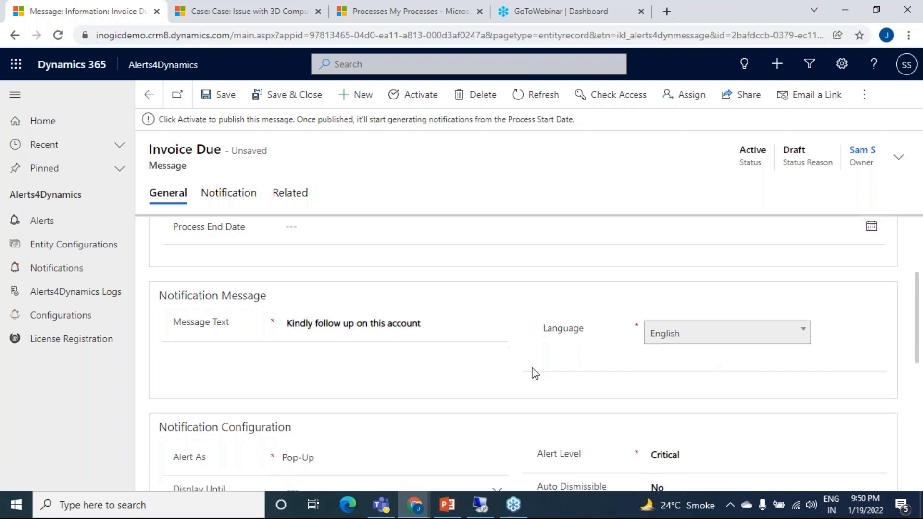
{"action": "scroll", "coordinate": [490, 343], "scroll_direction": "up", "scroll_amount": 1}
{"action": "scroll", "coordinate": [490, 344], "scroll_direction": "down", "scroll_amount": 2}
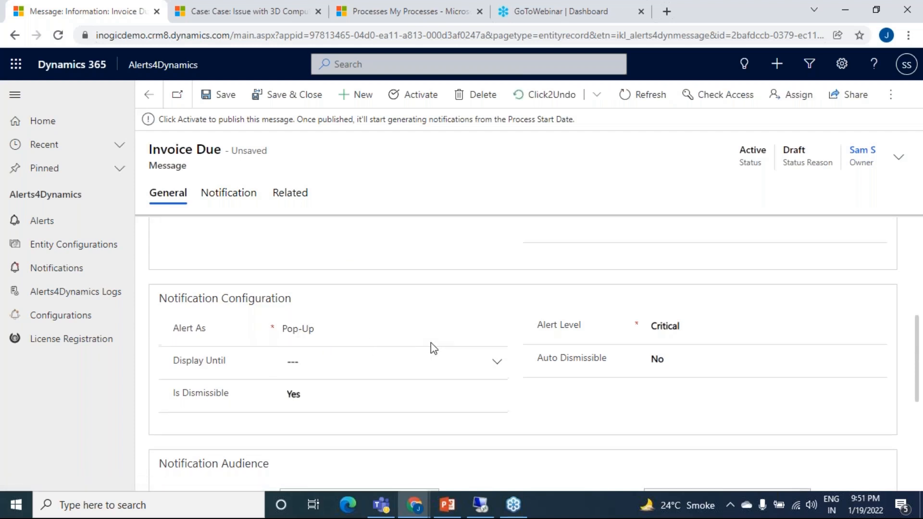
{"action": "left_click", "coordinate": [338, 328]}
{"action": "left_click", "coordinate": [499, 330]}
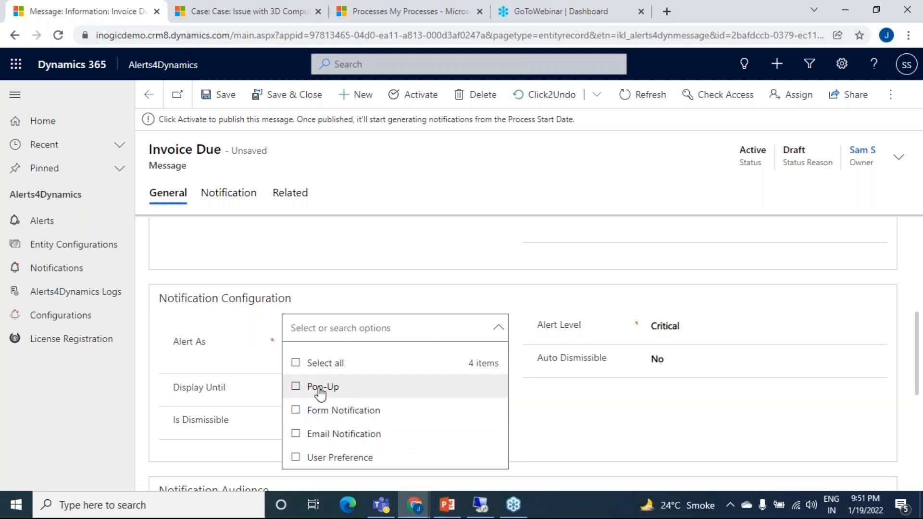
{"action": "left_click", "coordinate": [295, 387]}
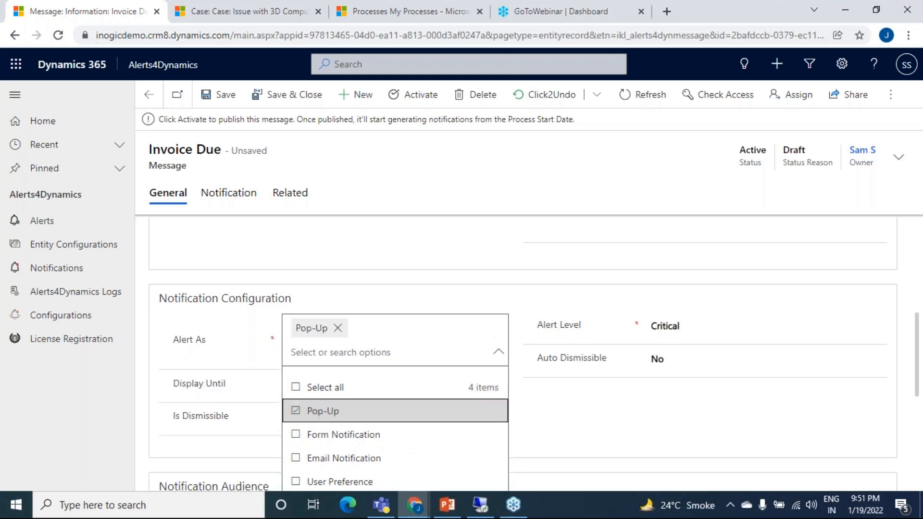
{"action": "left_click", "coordinate": [508, 269]}
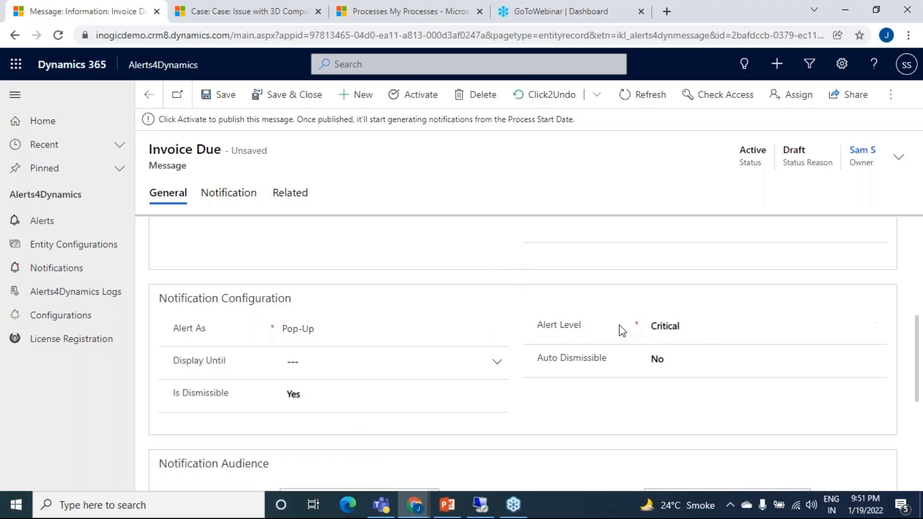
{"action": "left_click", "coordinate": [690, 327]}
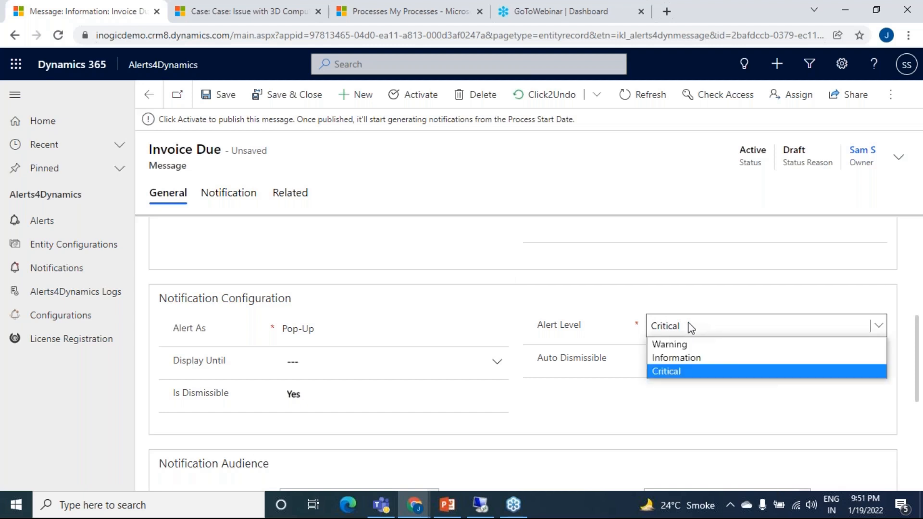
{"action": "left_click", "coordinate": [691, 328]}
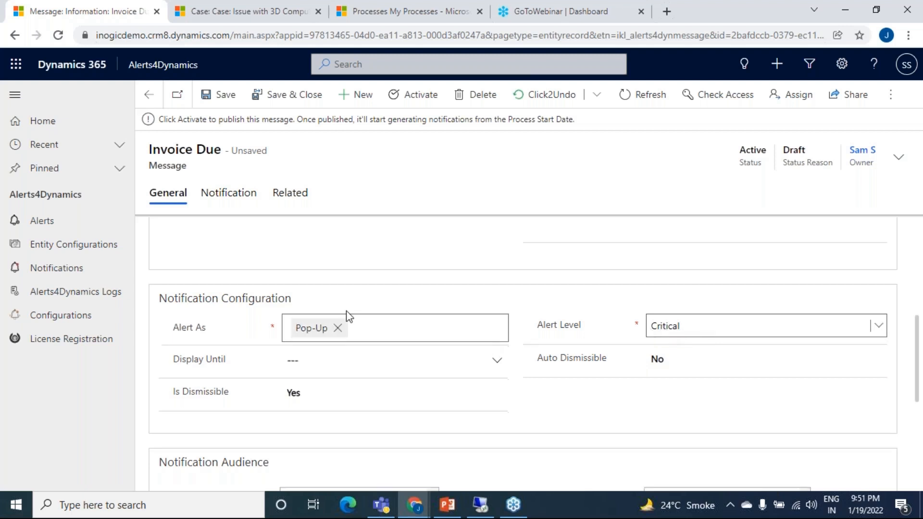
Step: Activate the Invoice Due message and return to the Active Alerts list
{"action": "scroll", "coordinate": [524, 301], "scroll_direction": "up", "scroll_amount": 5}
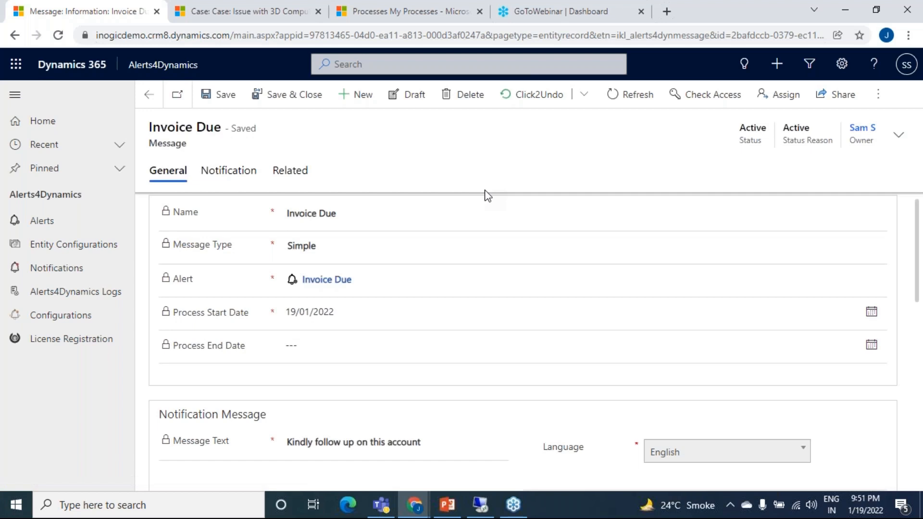
{"action": "left_click", "coordinate": [119, 227]}
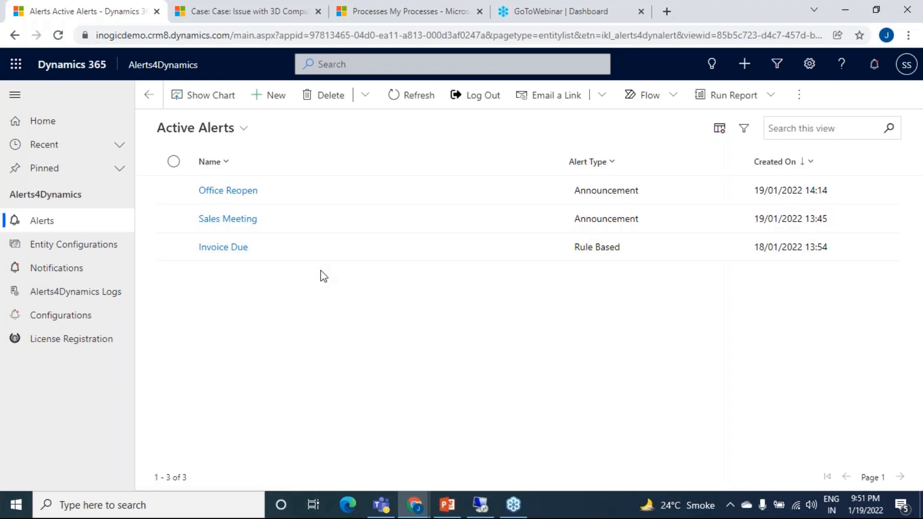
Step: Switch to the incognito window with Sales Hub accounts, reload the page and open the Alerts4Dynamics notifications
{"action": "left_click", "coordinate": [415, 505]}
{"action": "left_click", "coordinate": [507, 460]}
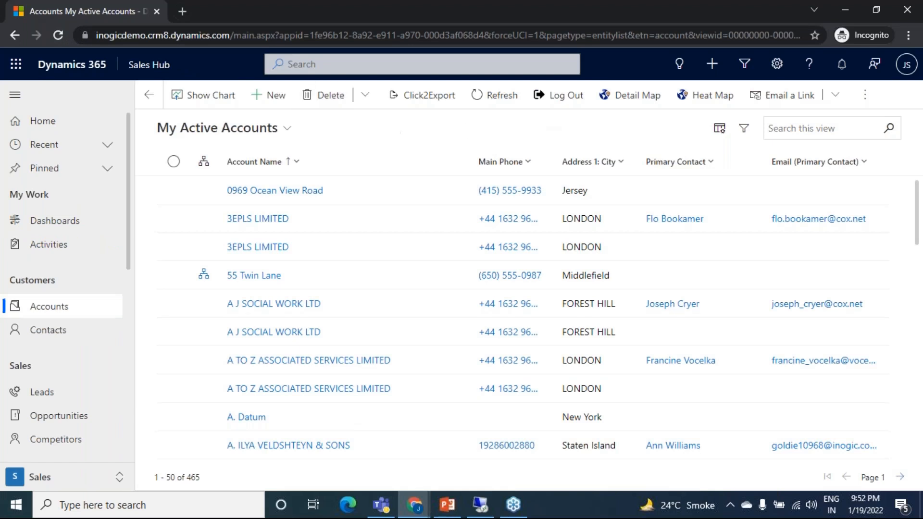
{"action": "left_click", "coordinate": [59, 36]}
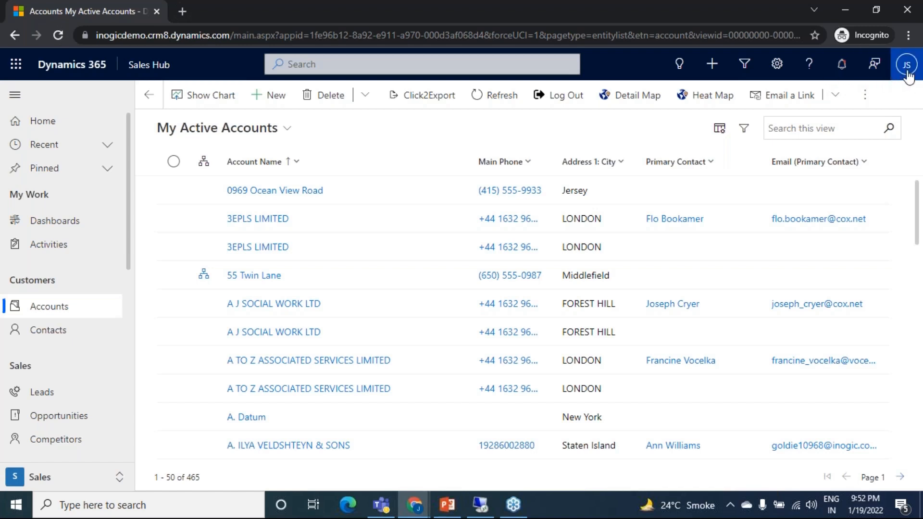
{"action": "left_click", "coordinate": [841, 75]}
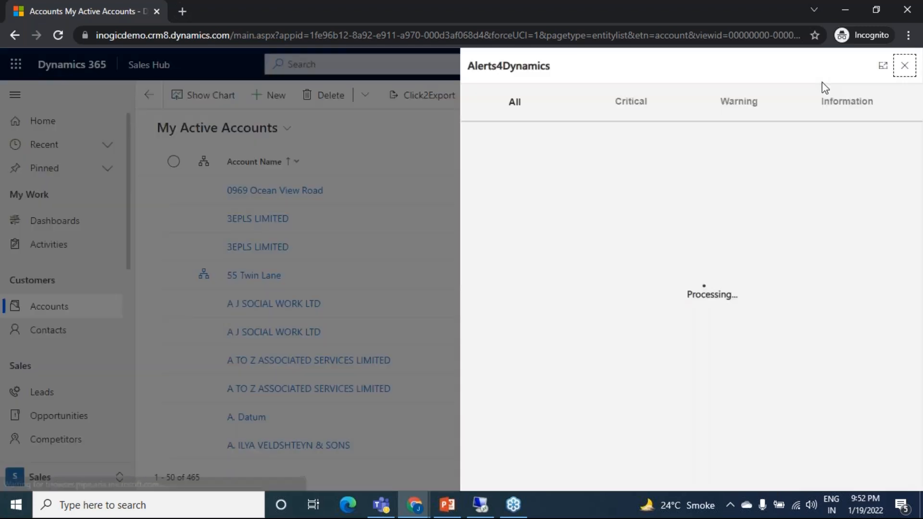
Step: Examine the list of all notifications for the account follow-up alerts and the older case assignment alerts
{"action": "scroll", "coordinate": [755, 173], "scroll_direction": "down", "scroll_amount": 2}
{"action": "scroll", "coordinate": [755, 173], "scroll_direction": "down", "scroll_amount": 3}
{"action": "scroll", "coordinate": [756, 173], "scroll_direction": "up", "scroll_amount": 3}
{"action": "scroll", "coordinate": [709, 174], "scroll_direction": "up", "scroll_amount": 3}
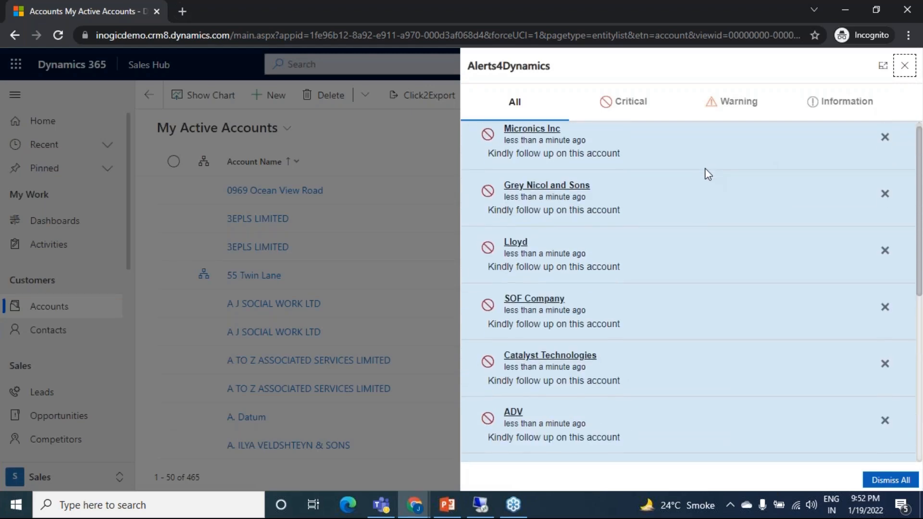
{"action": "scroll", "coordinate": [708, 174], "scroll_direction": "down", "scroll_amount": 6}
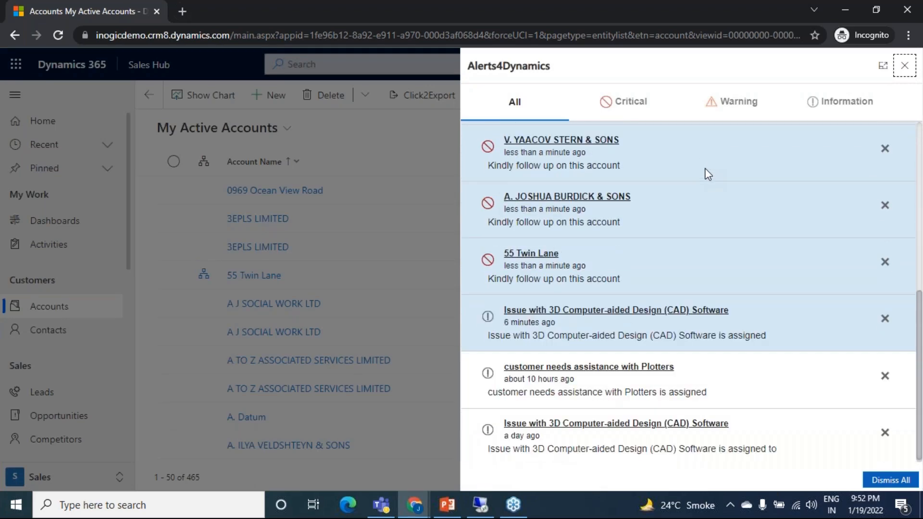
{"action": "scroll", "coordinate": [708, 175], "scroll_direction": "up", "scroll_amount": 1}
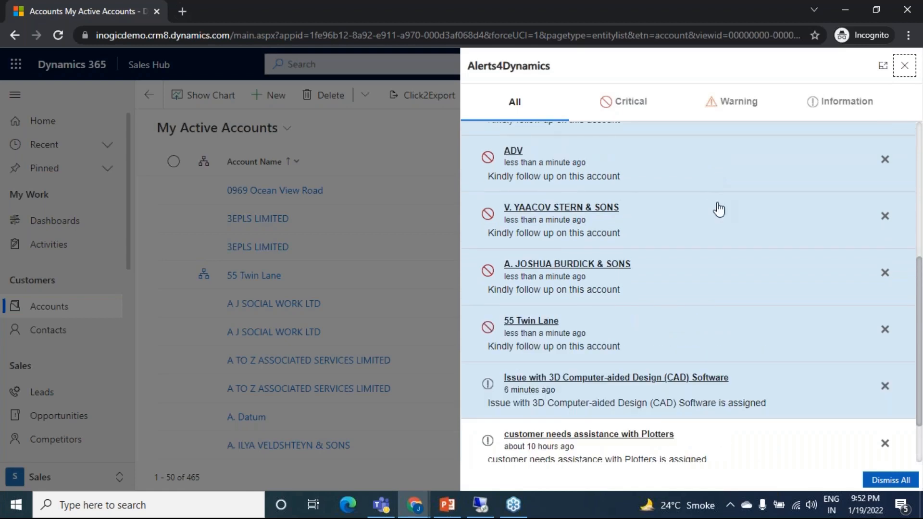
{"action": "scroll", "coordinate": [700, 347], "scroll_direction": "down", "scroll_amount": 2}
{"action": "scroll", "coordinate": [700, 347], "scroll_direction": "down", "scroll_amount": 1}
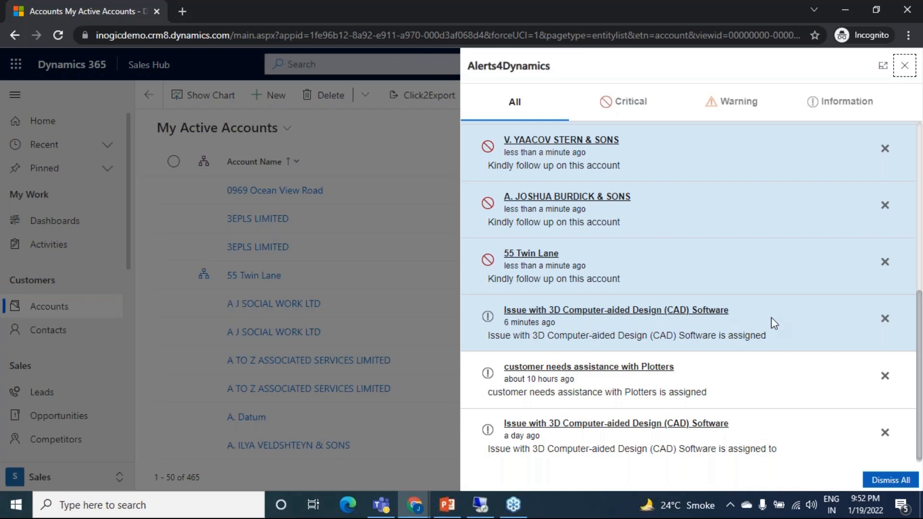
{"action": "scroll", "coordinate": [651, 322], "scroll_direction": "up", "scroll_amount": 1}
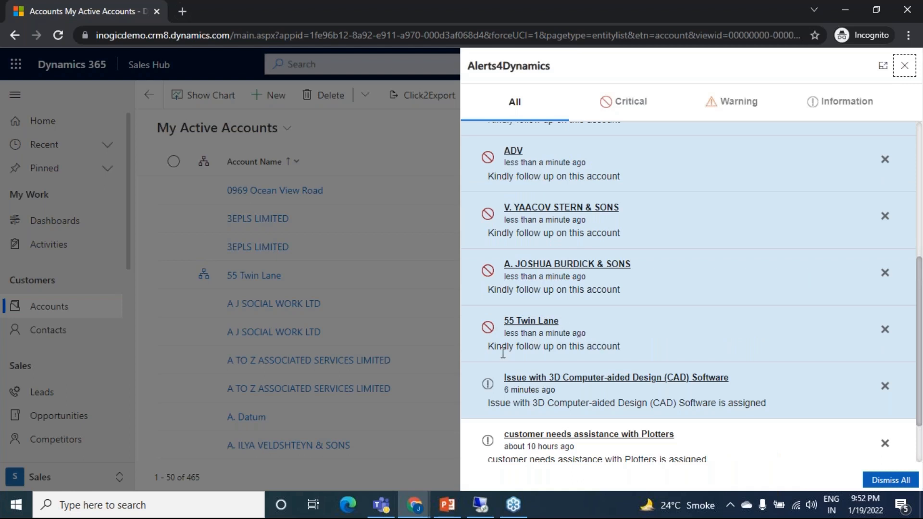
{"action": "scroll", "coordinate": [531, 244], "scroll_direction": "up", "scroll_amount": 3}
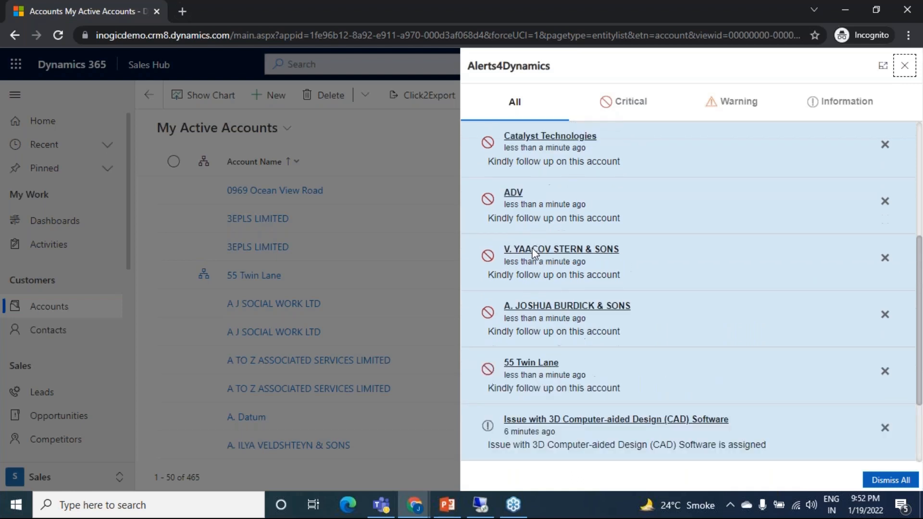
{"action": "scroll", "coordinate": [544, 236], "scroll_direction": "up", "scroll_amount": 2}
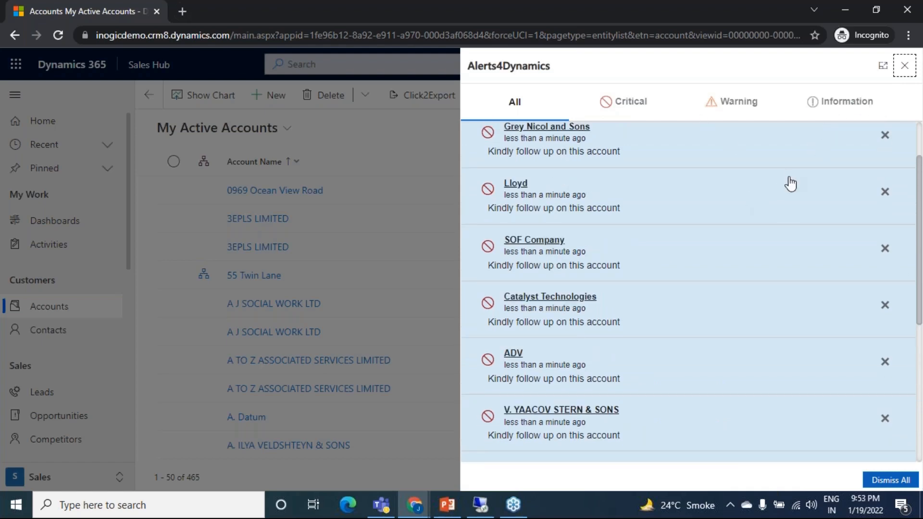
{"action": "scroll", "coordinate": [696, 220], "scroll_direction": "down", "scroll_amount": 5}
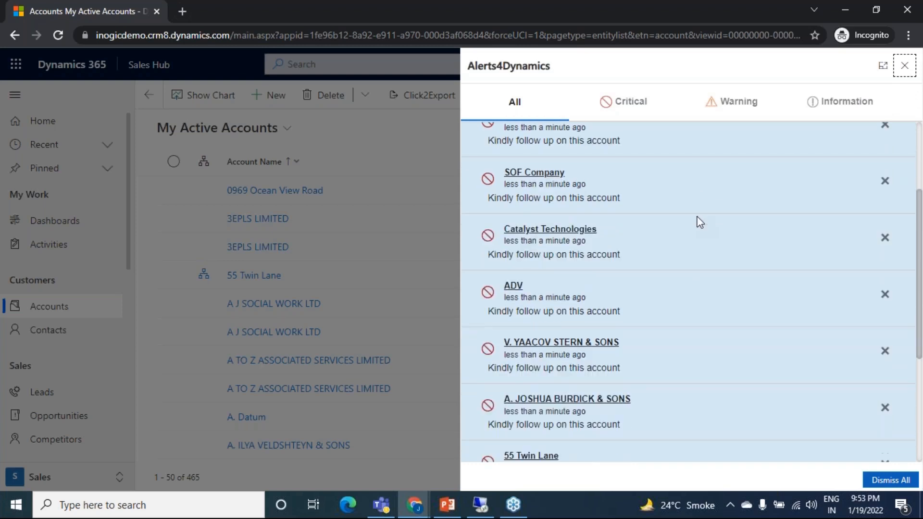
Step: Filter the notifications to the Critical ones, and return to showing all of them
{"action": "scroll", "coordinate": [700, 222], "scroll_direction": "up", "scroll_amount": 3}
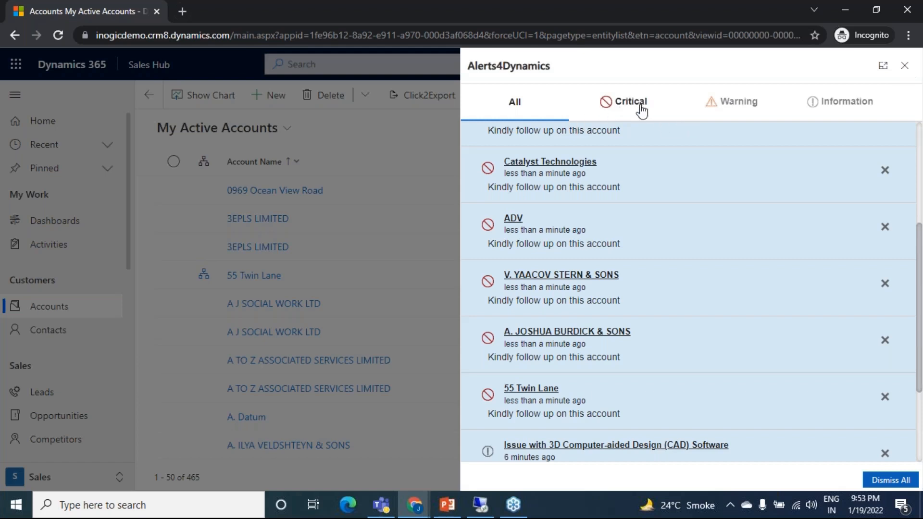
{"action": "left_click", "coordinate": [639, 110]}
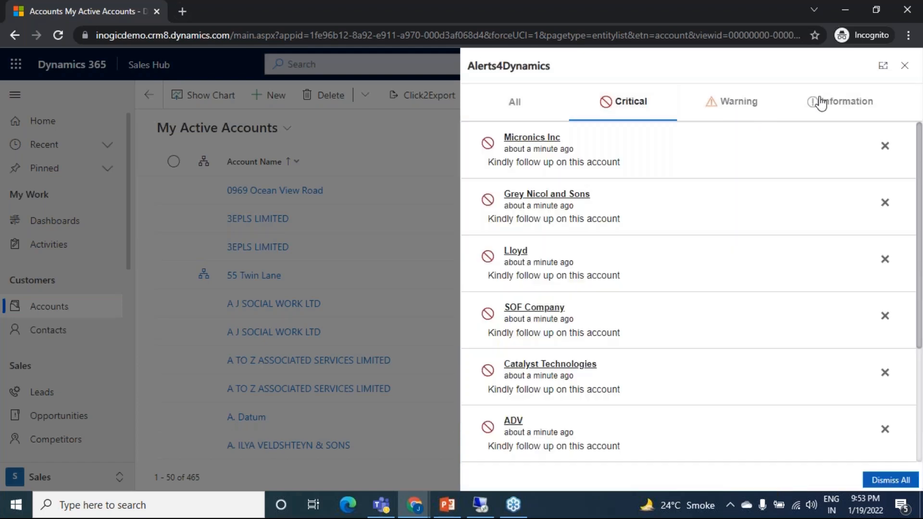
{"action": "left_click", "coordinate": [505, 108]}
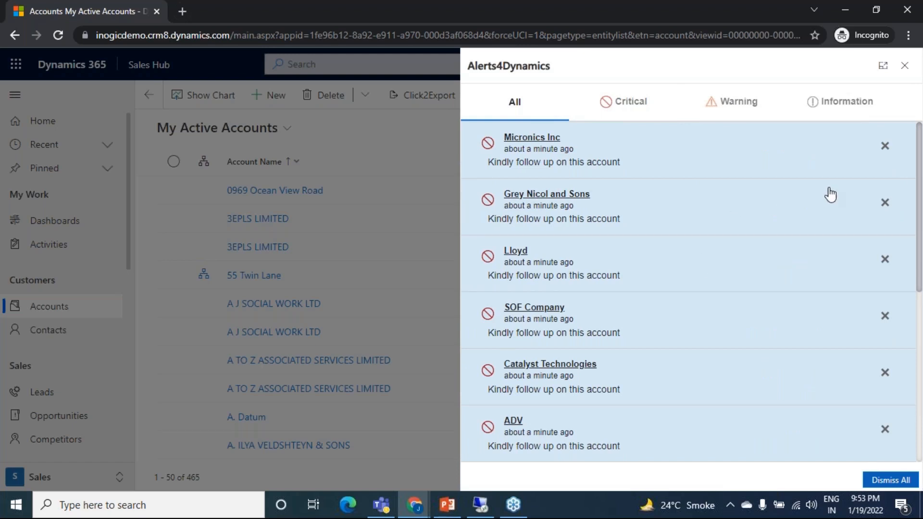
Step: Dismiss the Micronics Inc follow-up notification and close the Alerts4Dynamics notification pane
{"action": "left_click", "coordinate": [883, 145]}
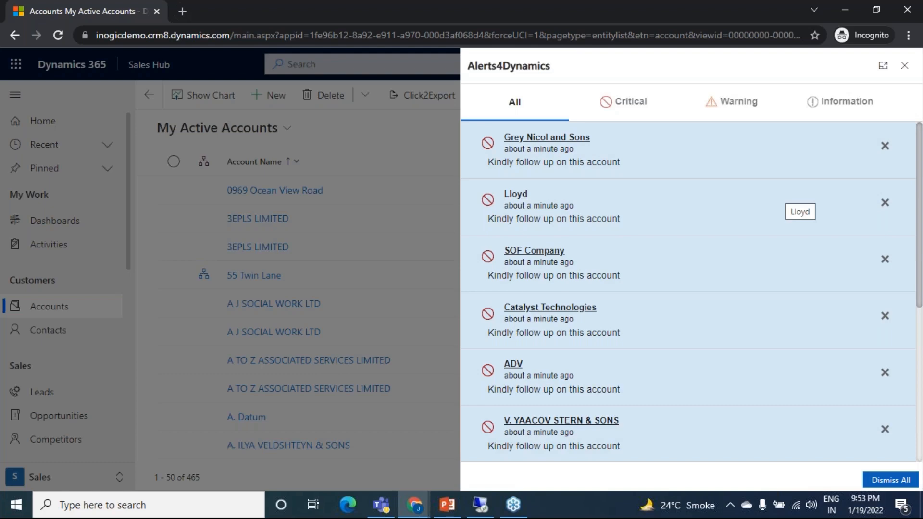
{"action": "left_click", "coordinate": [904, 66]}
{"action": "left_click", "coordinate": [438, 207]}
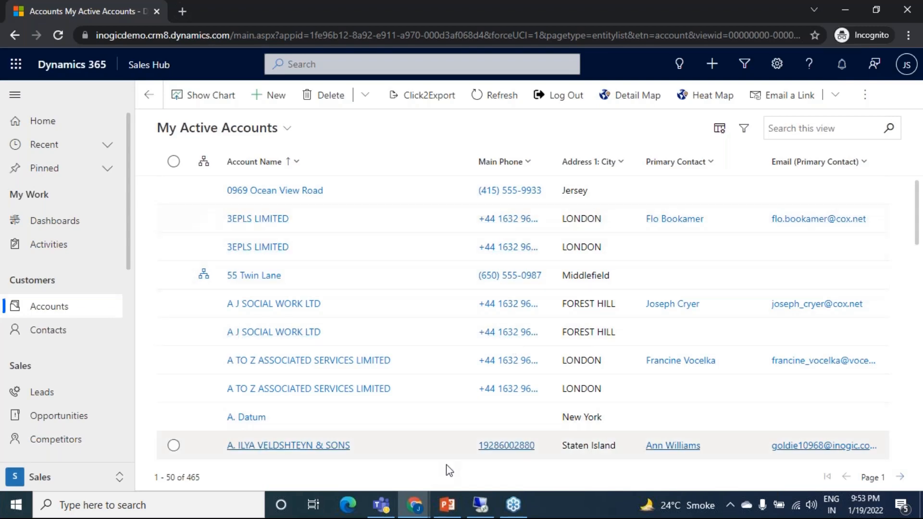
Step: Switch to the Alerts4Dynamics window, open the first account follow-up record in Notifications, and examine its read and dismissed entries
{"action": "mouse_move", "coordinate": [425, 508]}
{"action": "left_click", "coordinate": [241, 461]}
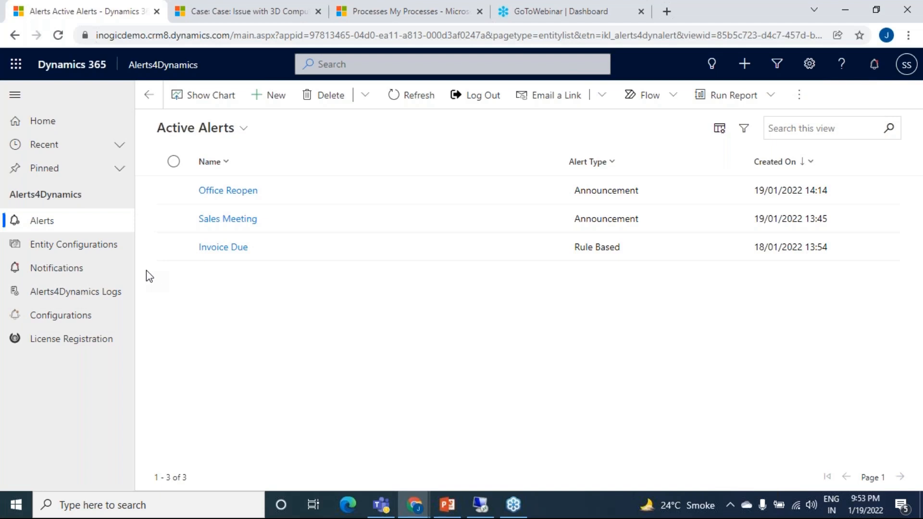
{"action": "left_click", "coordinate": [118, 278]}
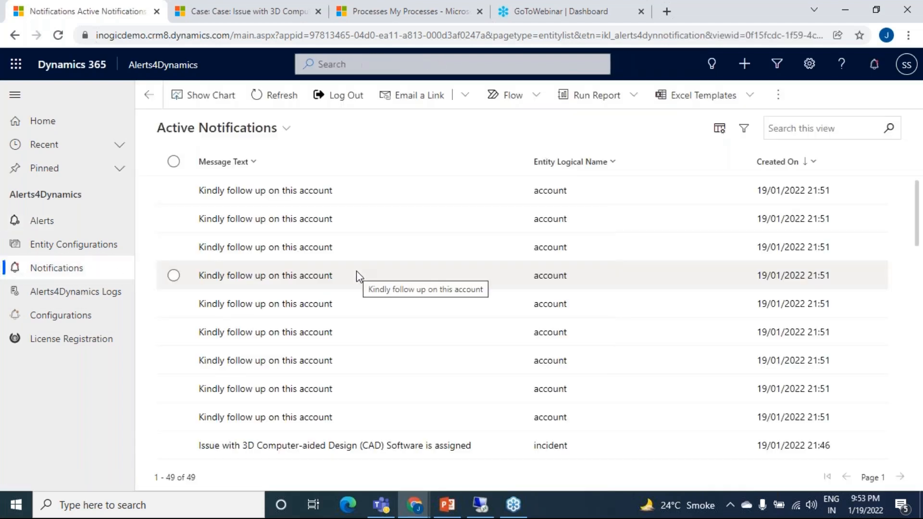
{"action": "double_click", "coordinate": [404, 199]}
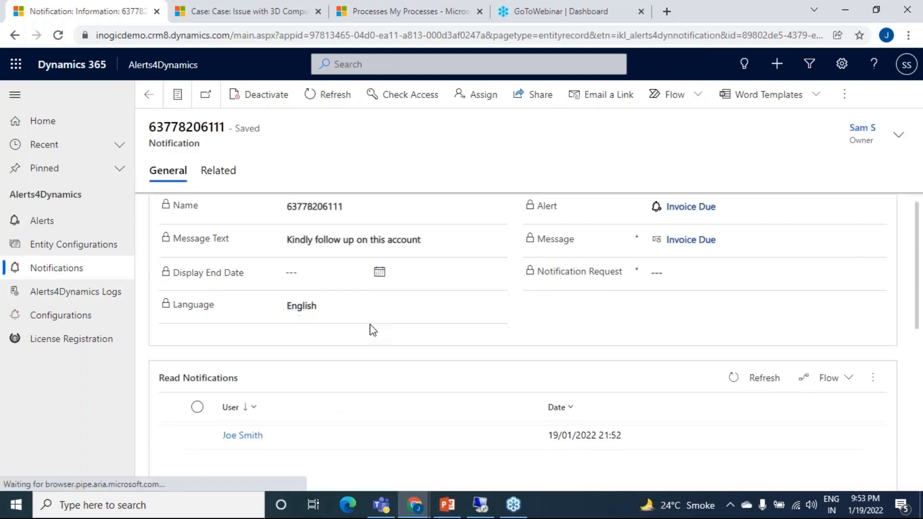
{"action": "scroll", "coordinate": [373, 328], "scroll_direction": "down", "scroll_amount": 3}
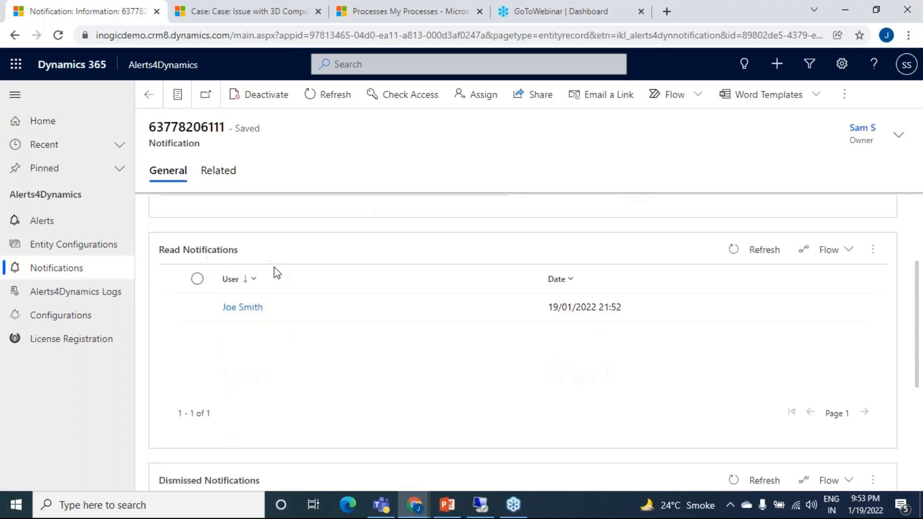
{"action": "scroll", "coordinate": [316, 321], "scroll_direction": "down", "scroll_amount": 4}
{"action": "scroll", "coordinate": [294, 296], "scroll_direction": "up", "scroll_amount": 3}
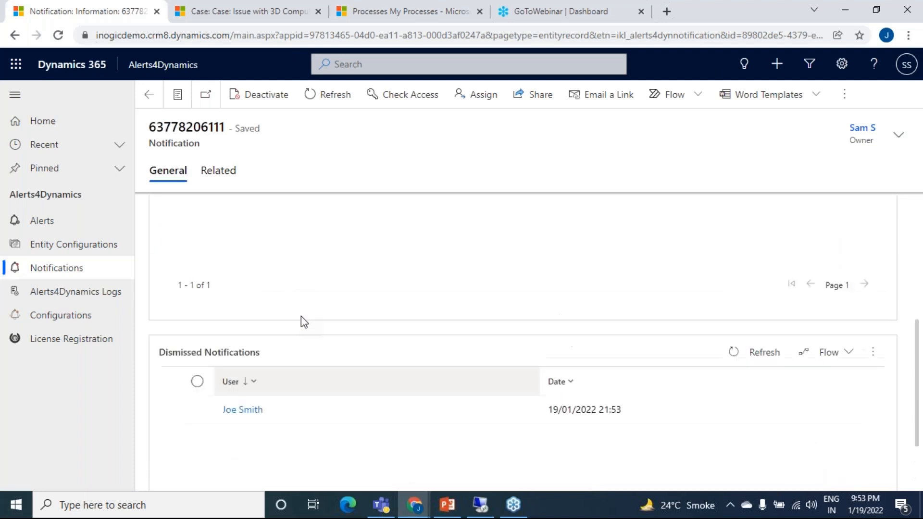
{"action": "scroll", "coordinate": [365, 344], "scroll_direction": "down", "scroll_amount": 3}
{"action": "scroll", "coordinate": [367, 347], "scroll_direction": "up", "scroll_amount": 1}
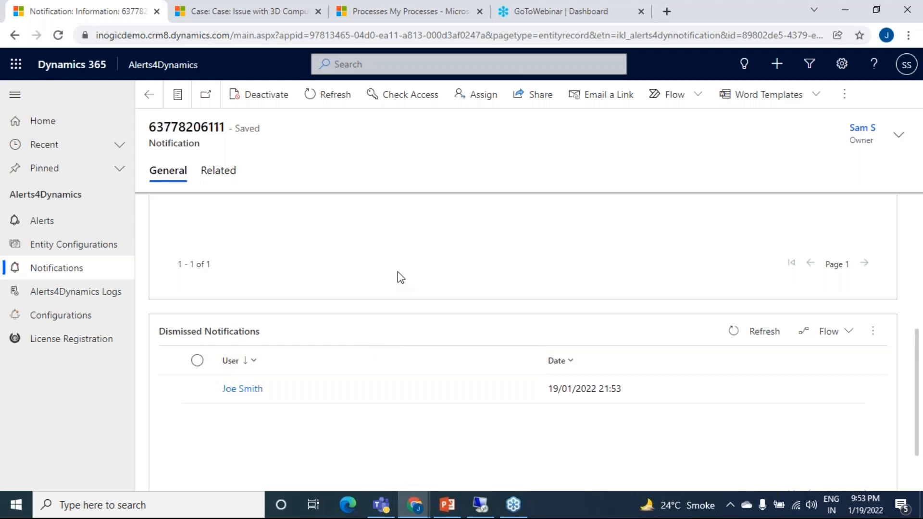
Step: Open the Office Reopen announcement from the alerts list, then open its Office Reopen message and review its settings
{"action": "left_click", "coordinate": [105, 229]}
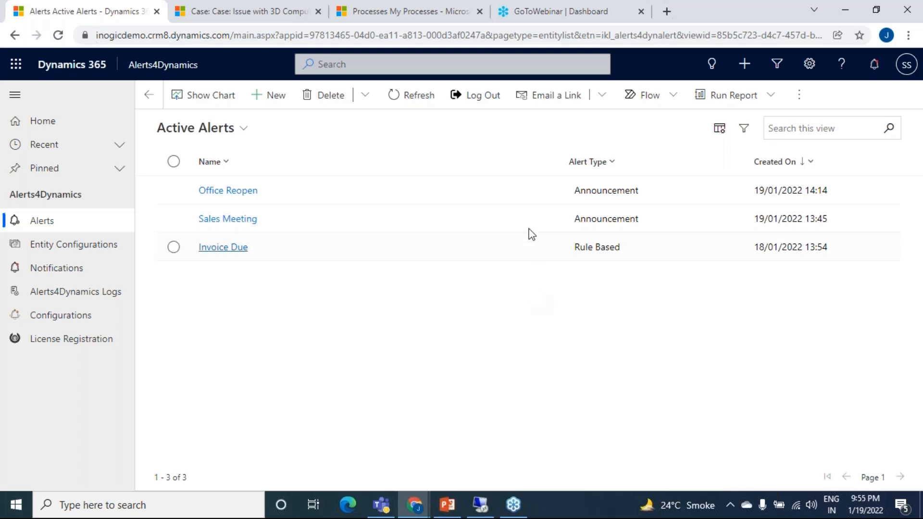
{"action": "left_click", "coordinate": [486, 200]}
{"action": "key", "text": "Return"}
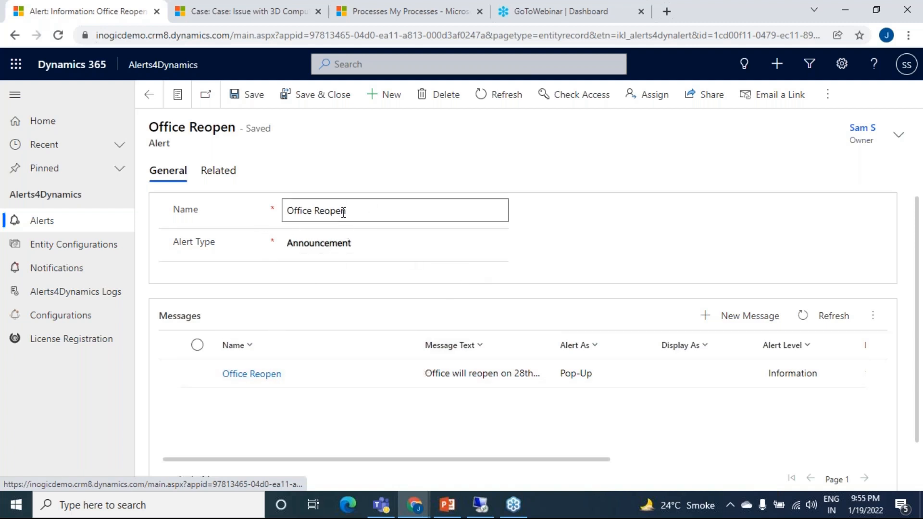
{"action": "double_click", "coordinate": [391, 377]}
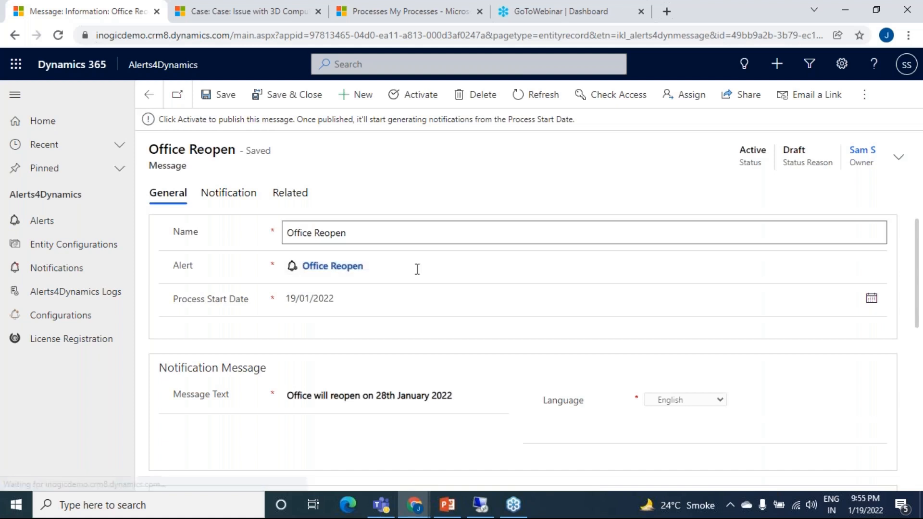
{"action": "scroll", "coordinate": [673, 361], "scroll_direction": "down", "scroll_amount": 10}
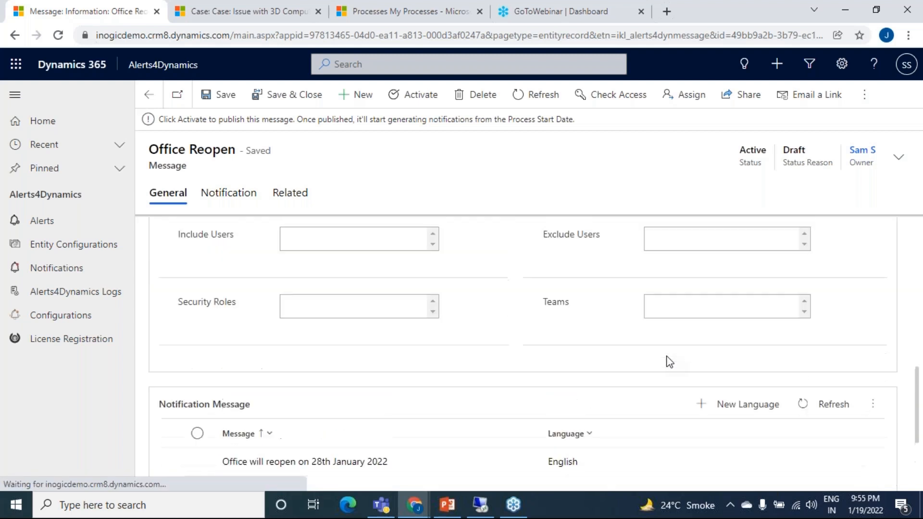
{"action": "scroll", "coordinate": [669, 362], "scroll_direction": "down", "scroll_amount": 3}
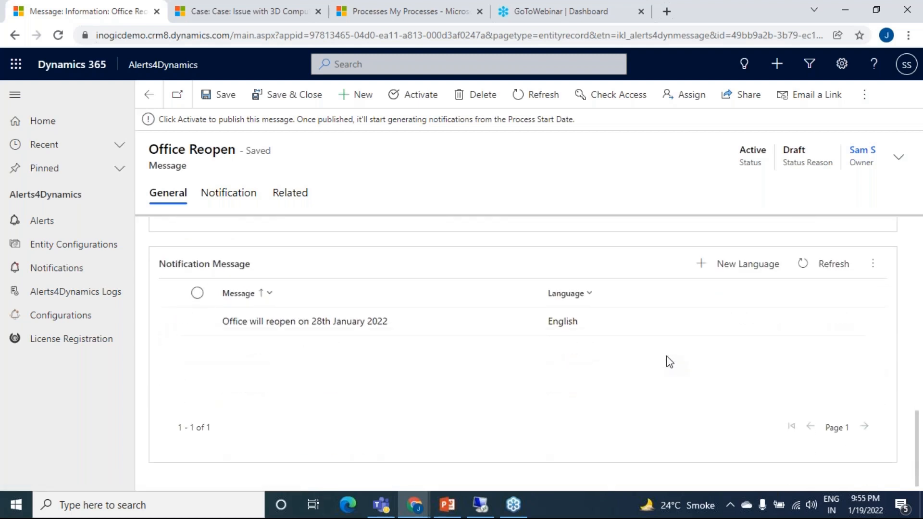
{"action": "scroll", "coordinate": [670, 362], "scroll_direction": "up", "scroll_amount": 5}
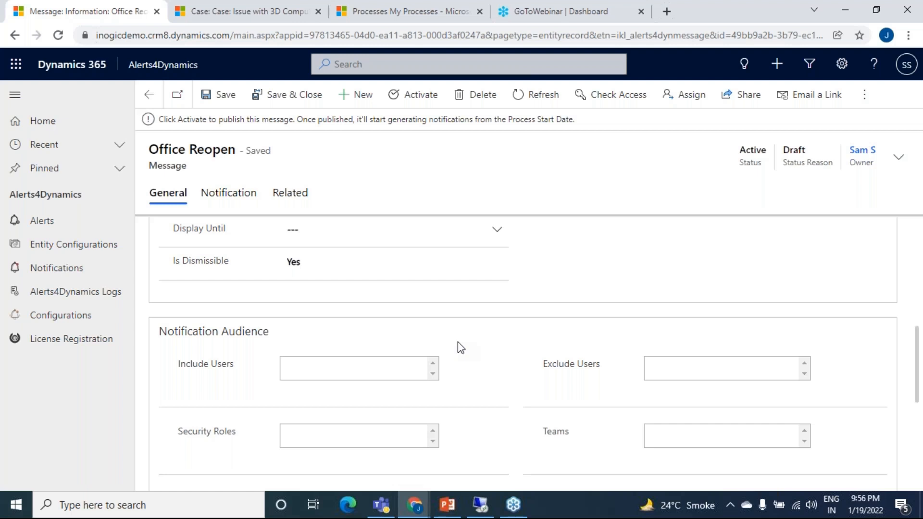
Step: Examine the available users, teams and security roles for the message's notification audience, leaving every audience field empty
{"action": "left_click", "coordinate": [403, 363]}
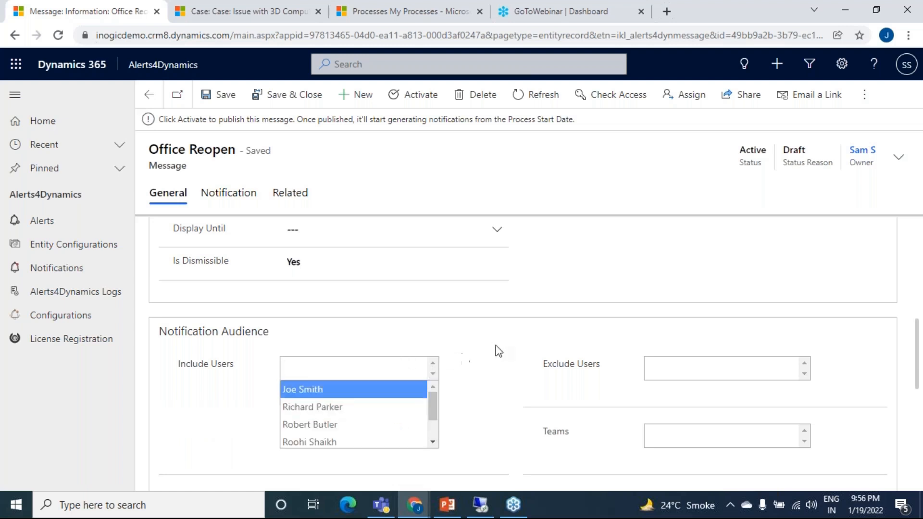
{"action": "left_click", "coordinate": [708, 364]}
{"action": "left_click", "coordinate": [545, 380]}
{"action": "scroll", "coordinate": [625, 312], "scroll_direction": "down", "scroll_amount": 4}
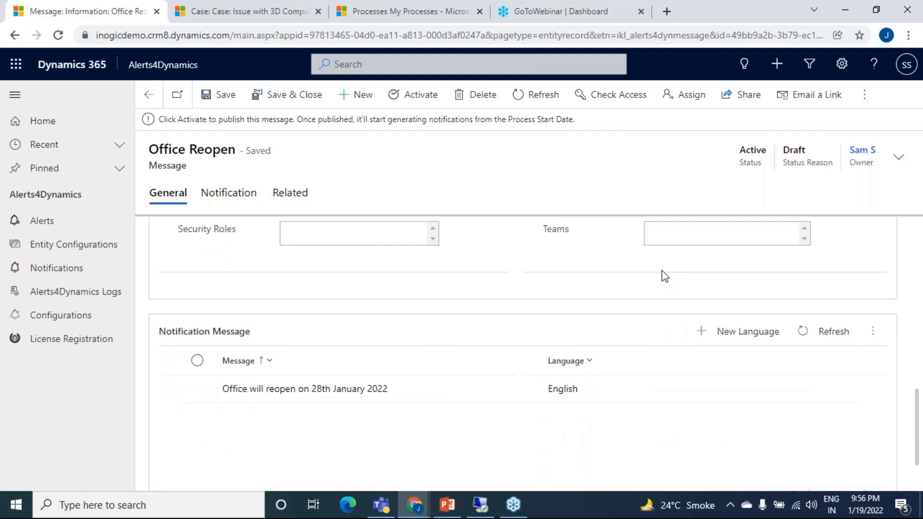
{"action": "scroll", "coordinate": [663, 303], "scroll_direction": "up", "scroll_amount": 3}
{"action": "left_click", "coordinate": [706, 365]}
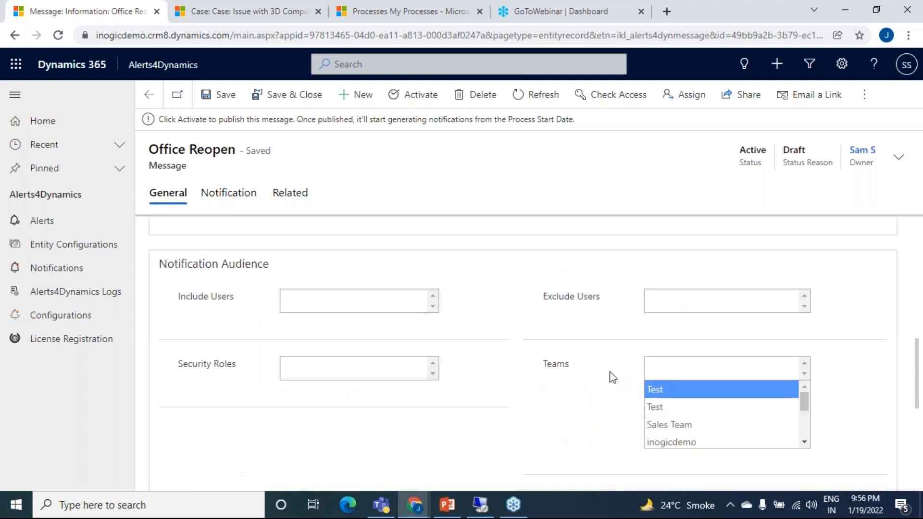
{"action": "left_click", "coordinate": [485, 334]}
{"action": "left_click", "coordinate": [371, 372]}
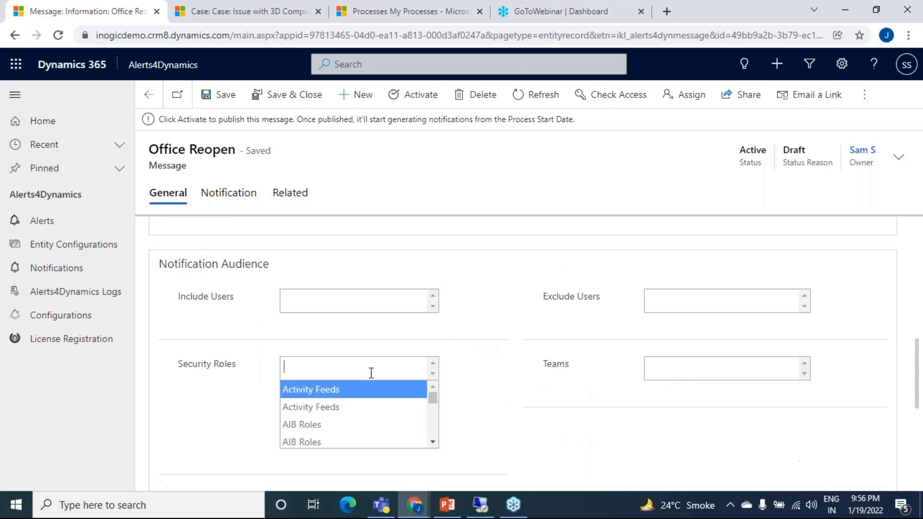
{"action": "left_click", "coordinate": [513, 323]}
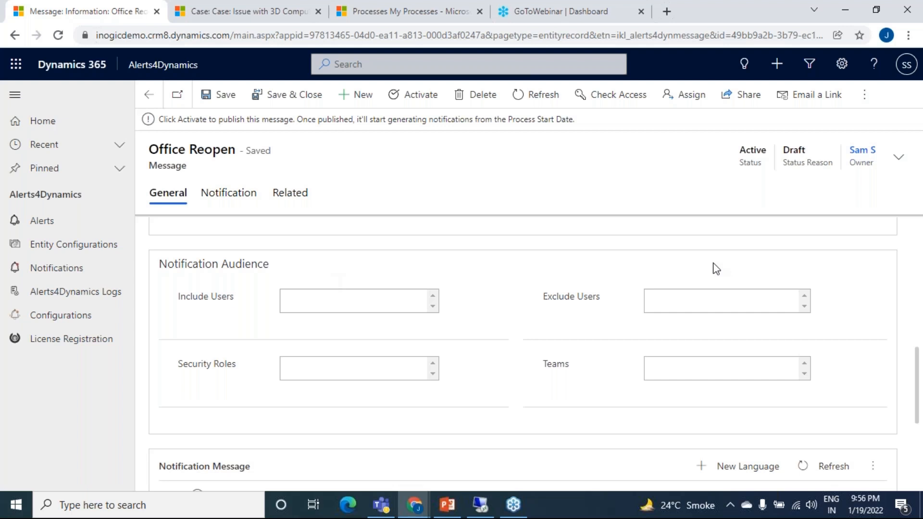
Step: Activate the Office Reopen message and return to the Active Alerts list
{"action": "scroll", "coordinate": [614, 377], "scroll_direction": "down", "scroll_amount": 3}
{"action": "scroll", "coordinate": [613, 374], "scroll_direction": "up", "scroll_amount": 4}
{"action": "scroll", "coordinate": [595, 303], "scroll_direction": "up", "scroll_amount": 4}
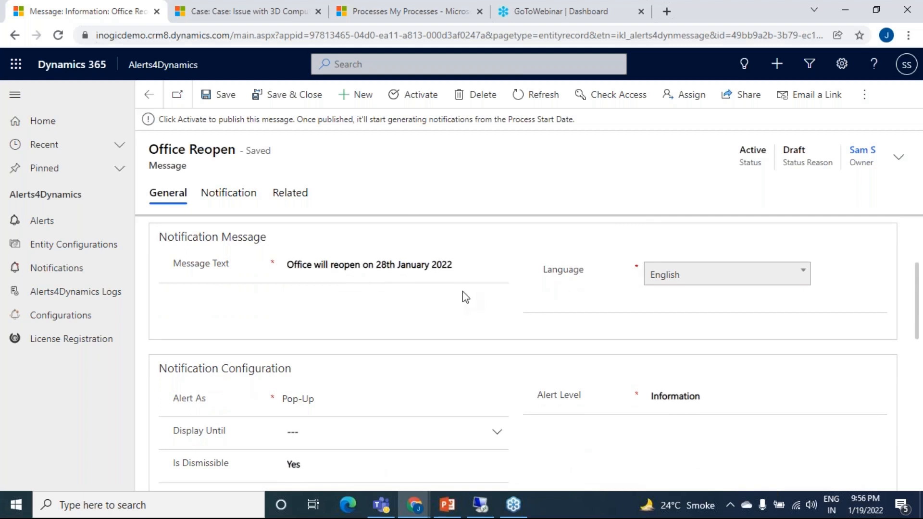
{"action": "left_click", "coordinate": [413, 94]}
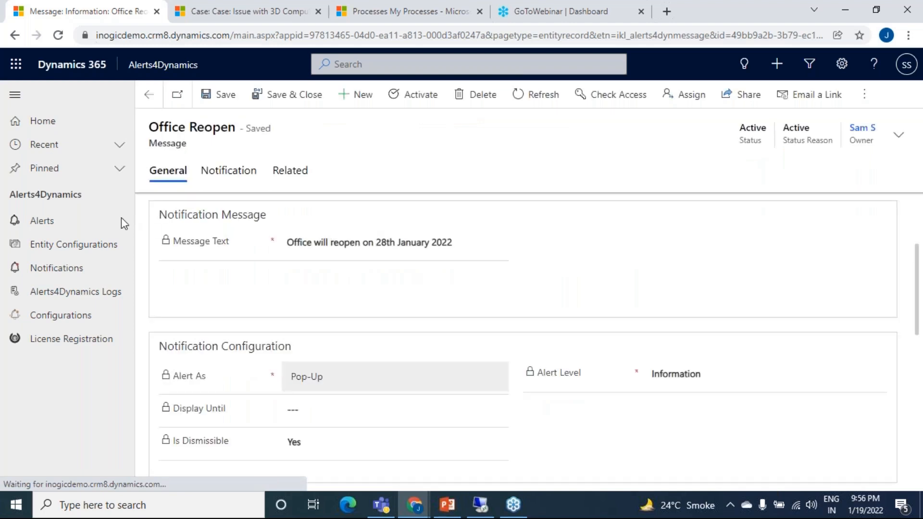
{"action": "left_click", "coordinate": [85, 224]}
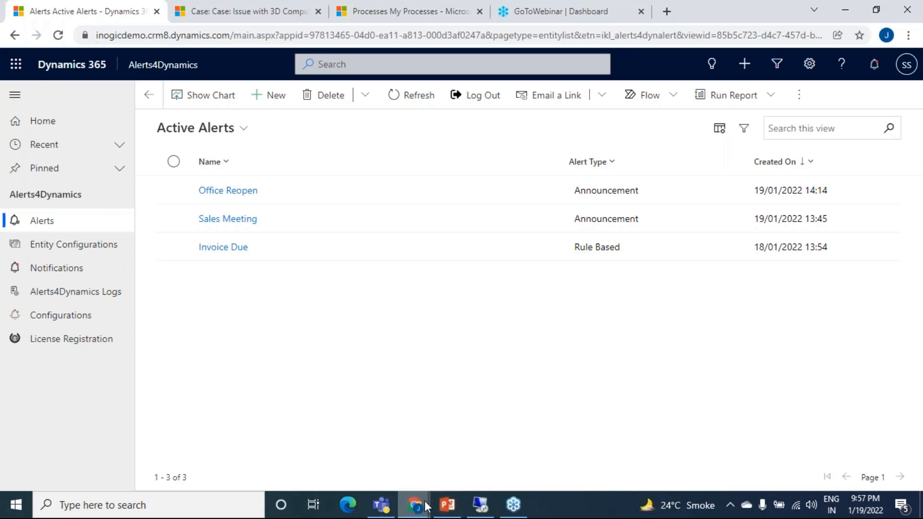
Step: Switch to the incognito window with Sales Hub accounts and open the notifications
{"action": "mouse_move", "coordinate": [426, 506]}
{"action": "left_click", "coordinate": [500, 469]}
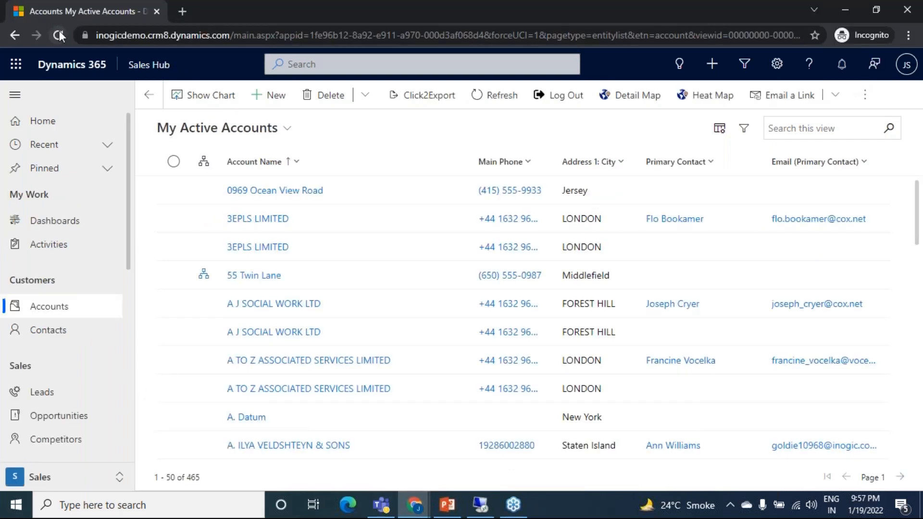
{"action": "left_click", "coordinate": [287, 215]}
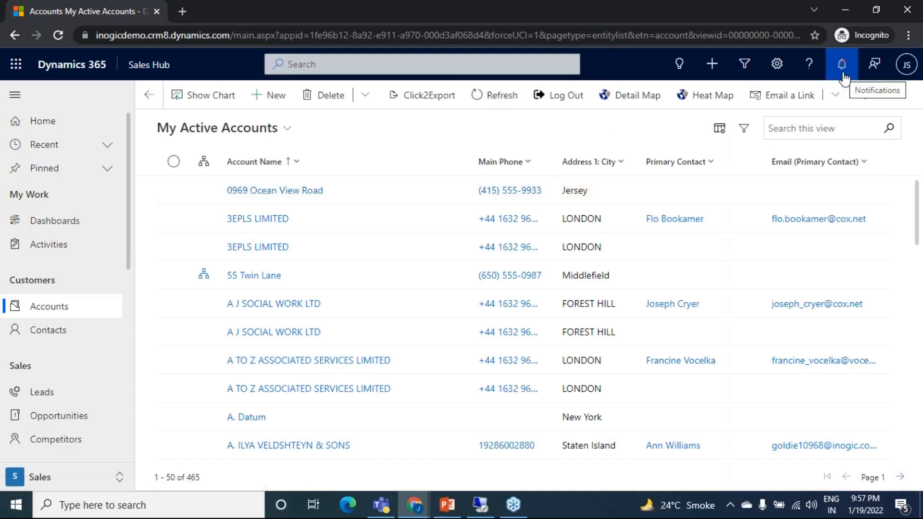
{"action": "left_click", "coordinate": [842, 76]}
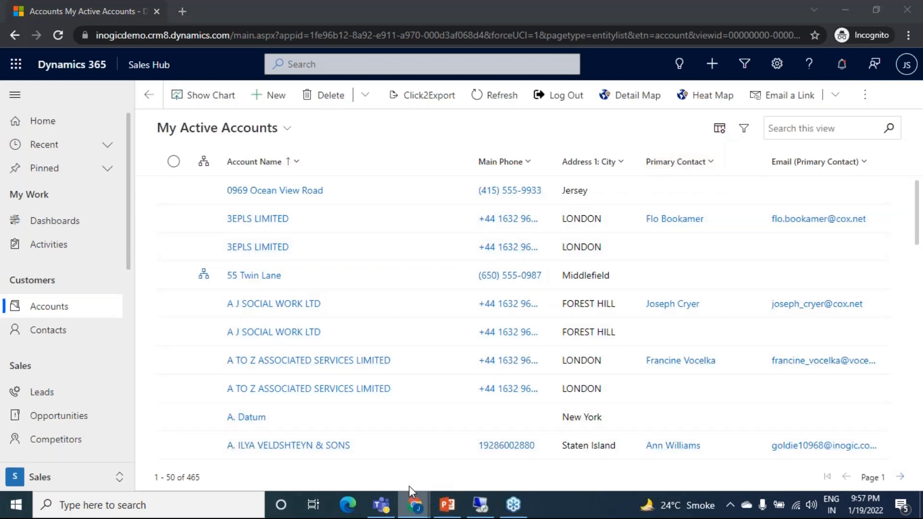
Step: Switch back to the main browser window and open the summary of the ADV account in Sales Hub
{"action": "mouse_move", "coordinate": [414, 505]}
{"action": "left_click", "coordinate": [272, 454]}
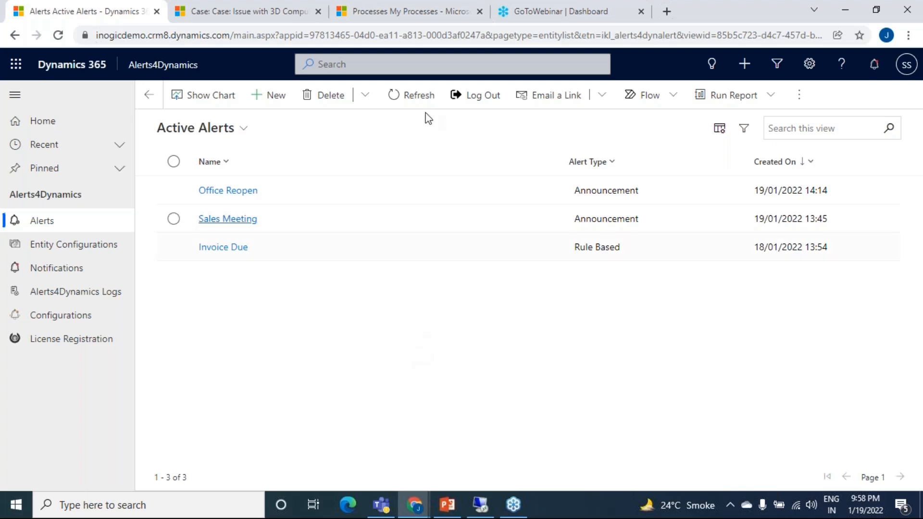
{"action": "left_click", "coordinate": [262, 11]}
{"action": "scroll", "coordinate": [74, 255], "scroll_direction": "up", "scroll_amount": 5}
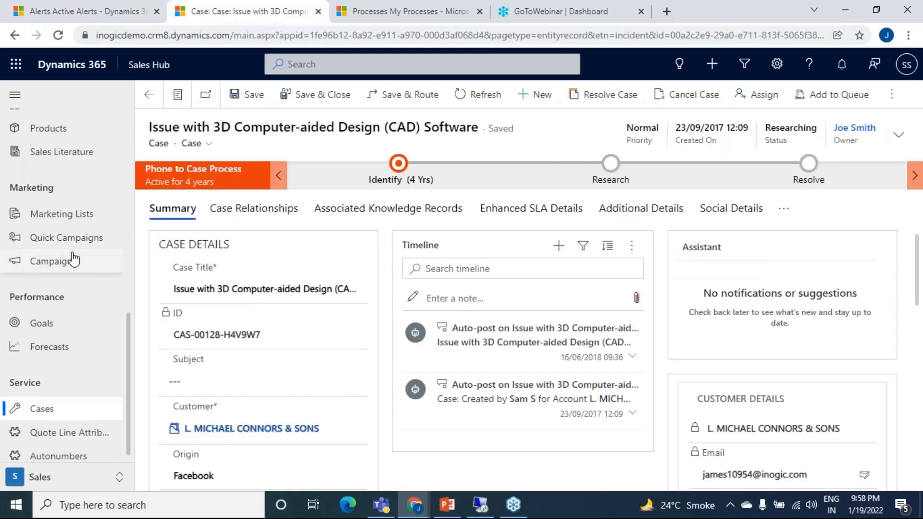
{"action": "left_click", "coordinate": [87, 262]}
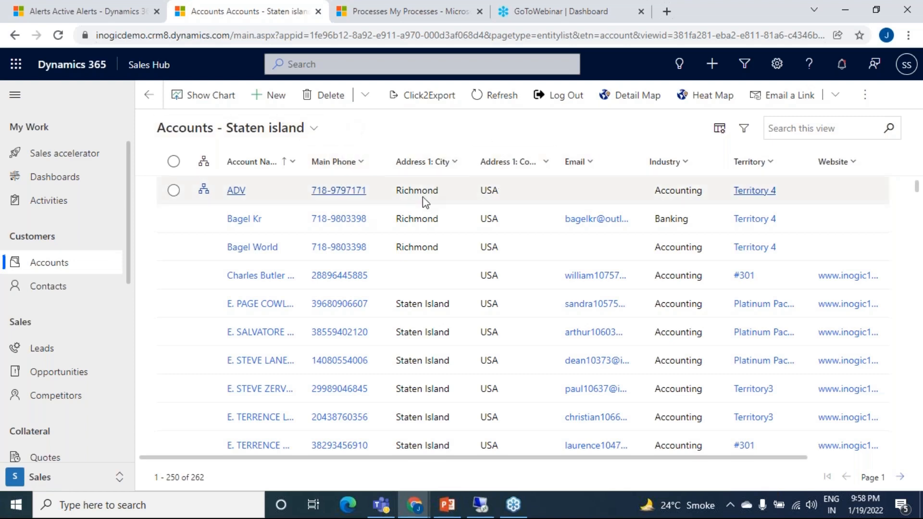
{"action": "left_click", "coordinate": [236, 191]}
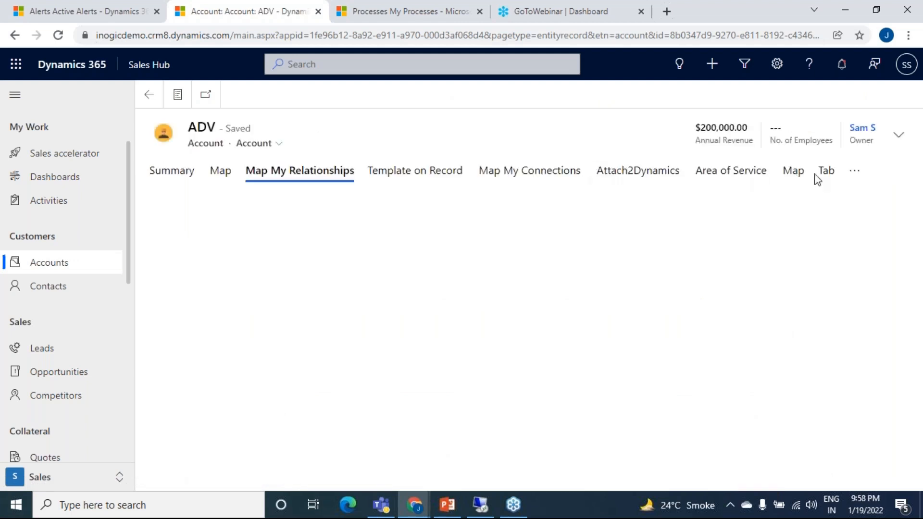
{"action": "left_click", "coordinate": [193, 172]}
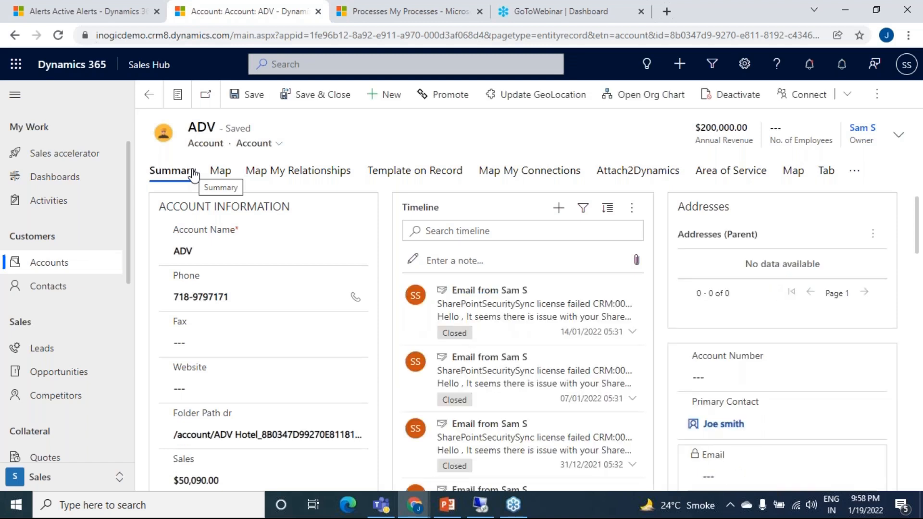
Step: Open the alerts related to the ADV account and start a new alert from there
{"action": "left_click", "coordinate": [856, 172]}
{"action": "scroll", "coordinate": [802, 303], "scroll_direction": "down", "scroll_amount": 5}
{"action": "scroll", "coordinate": [799, 330], "scroll_direction": "down", "scroll_amount": 5}
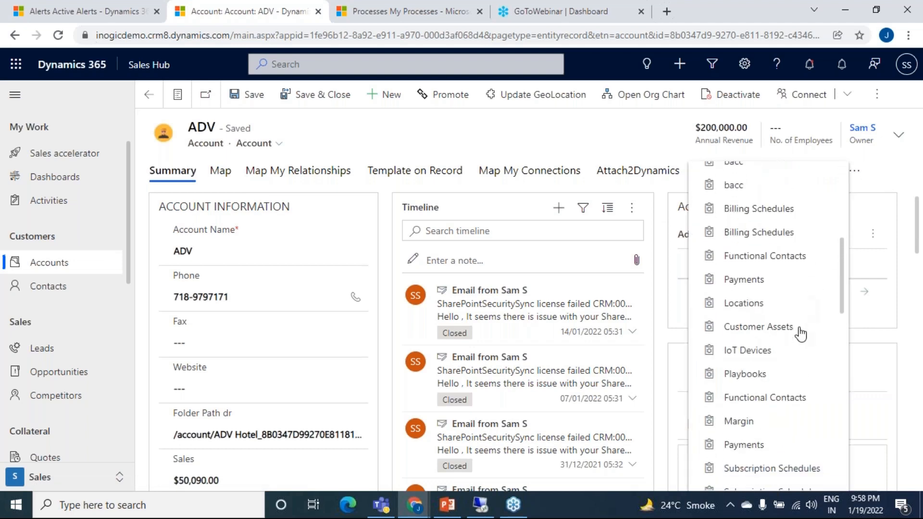
{"action": "scroll", "coordinate": [800, 334], "scroll_direction": "up", "scroll_amount": 10}
{"action": "scroll", "coordinate": [801, 334], "scroll_direction": "down", "scroll_amount": 6}
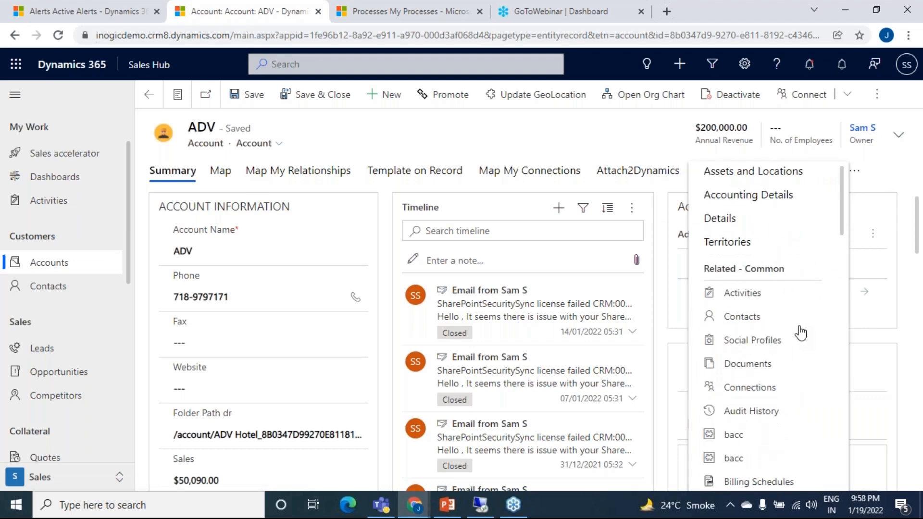
{"action": "scroll", "coordinate": [800, 332], "scroll_direction": "down", "scroll_amount": 6}
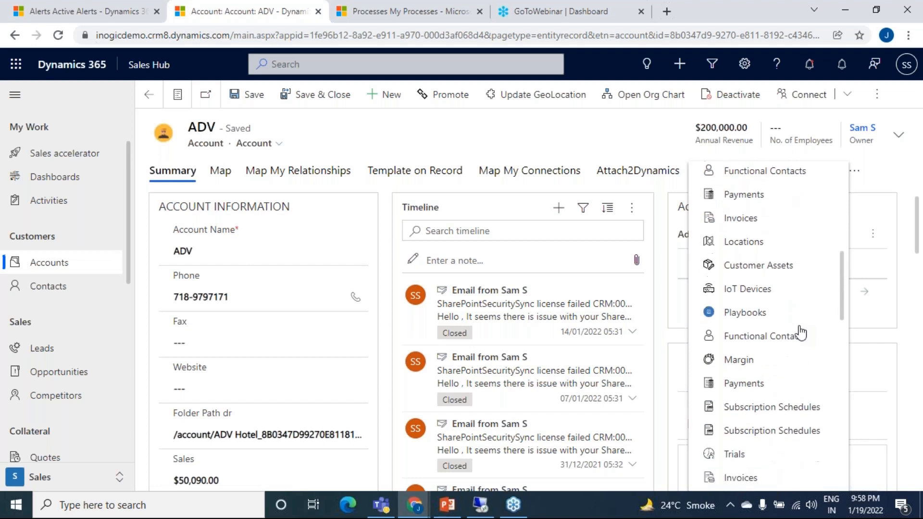
{"action": "scroll", "coordinate": [800, 331], "scroll_direction": "down", "scroll_amount": 4}
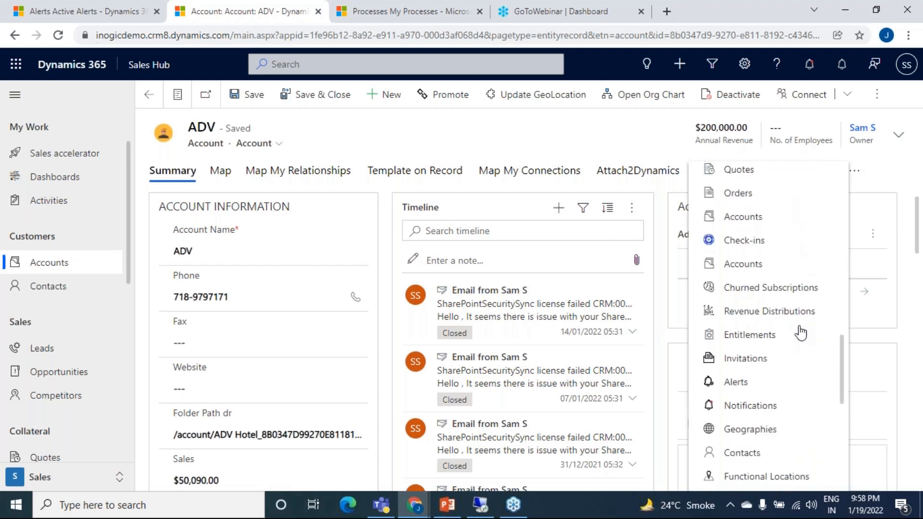
{"action": "left_click", "coordinate": [768, 305]}
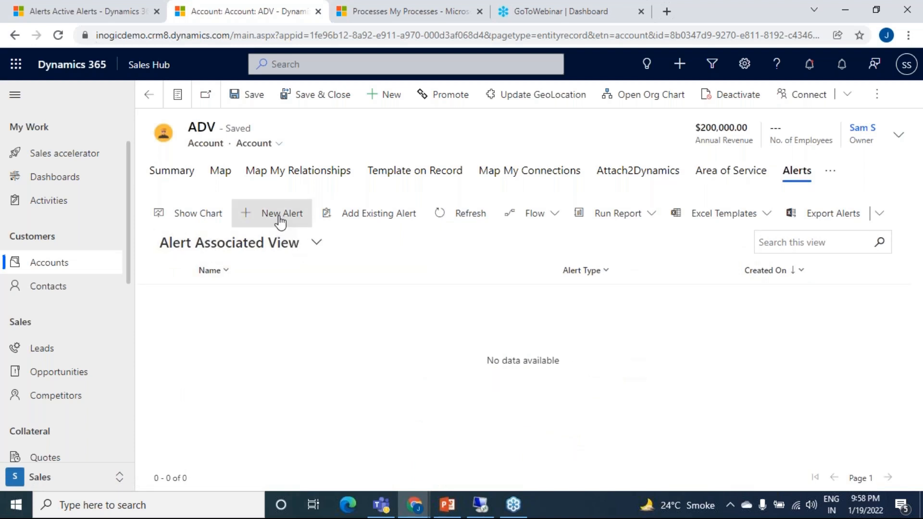
{"action": "left_click", "coordinate": [280, 215]}
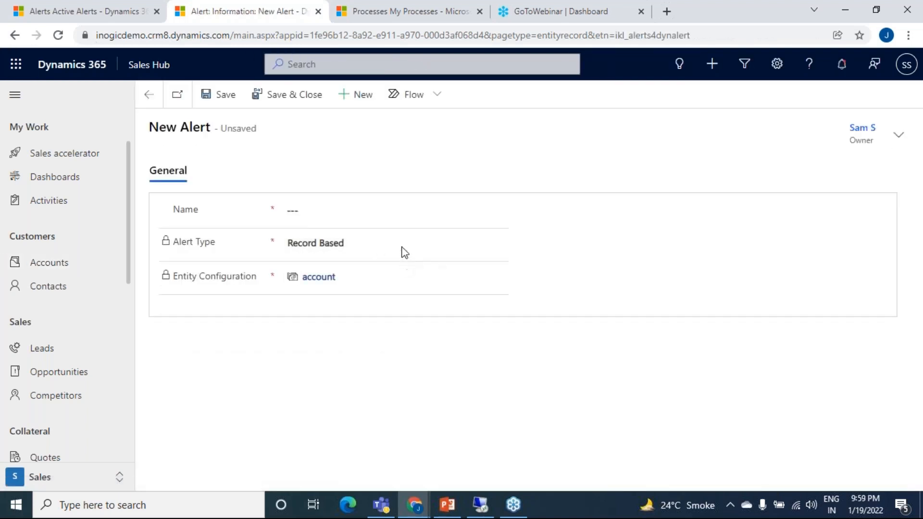
Step: Leave the new alert form unnamed and unsaved, and return to the Active Alerts list
{"action": "left_click", "coordinate": [404, 213]}
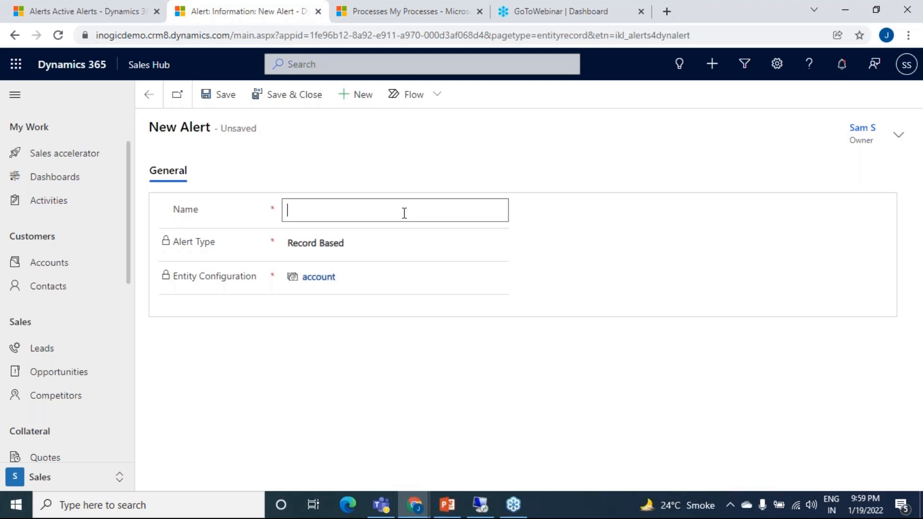
{"action": "left_click", "coordinate": [430, 173]}
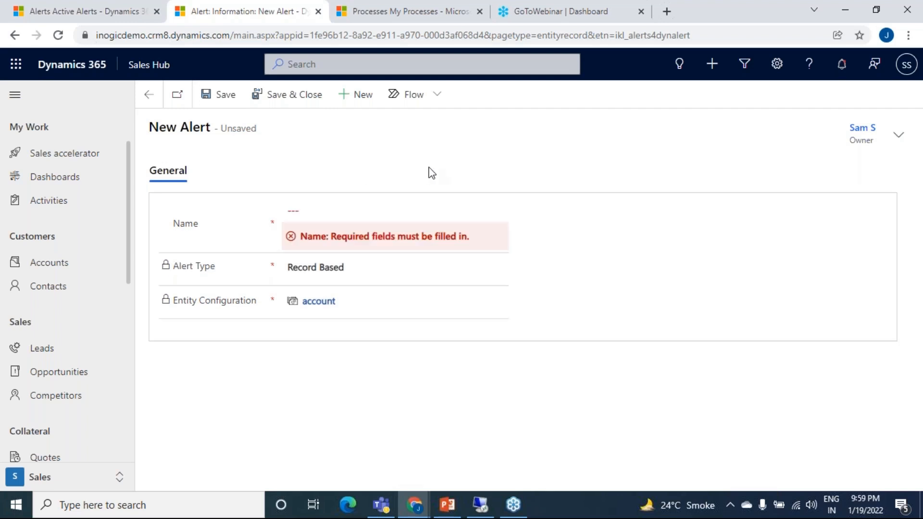
{"action": "left_click", "coordinate": [47, 13]}
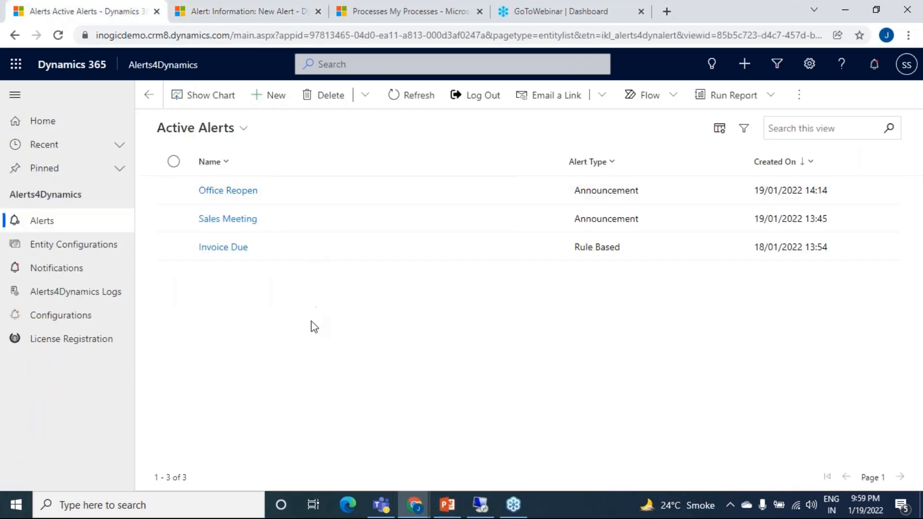